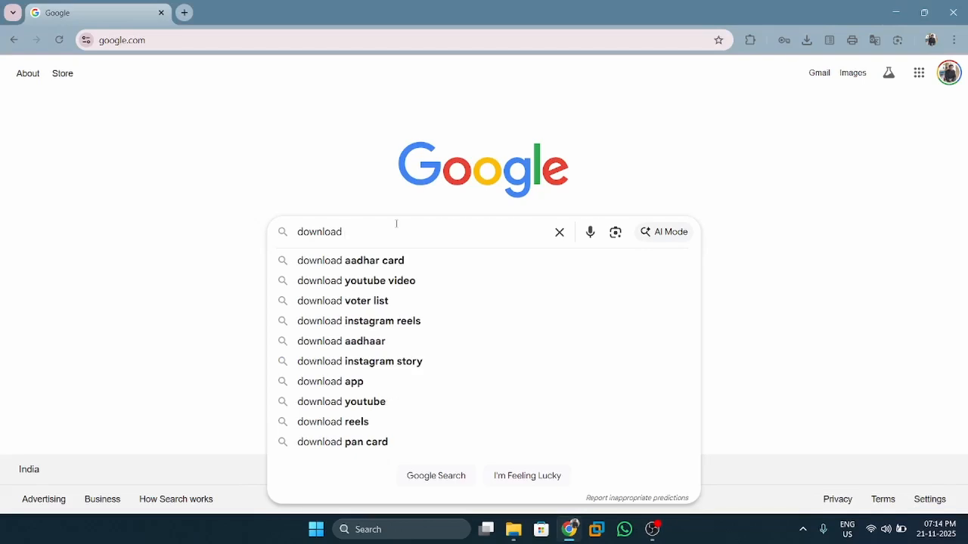
Search Google for 'download sophos firewall iso' using the suggested query
text(sop)
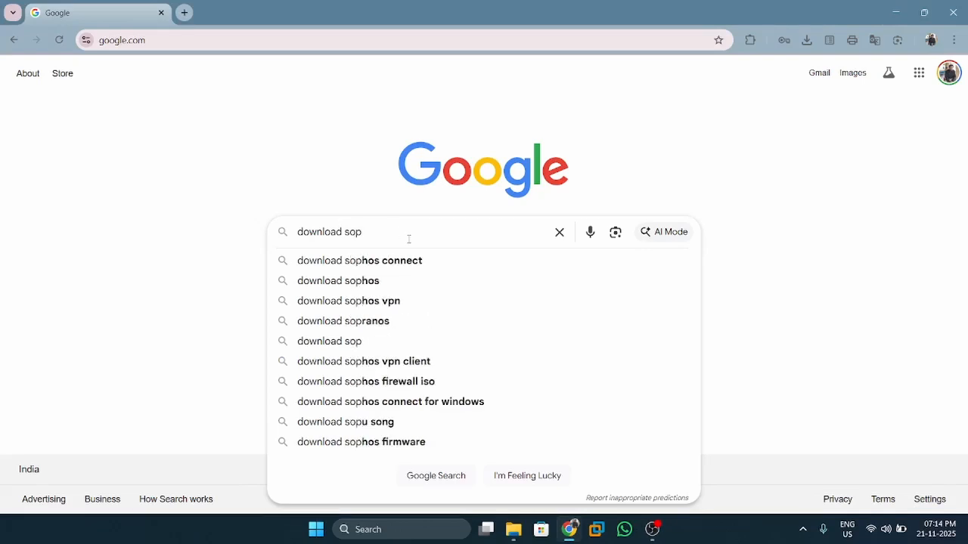
text(hos foi)
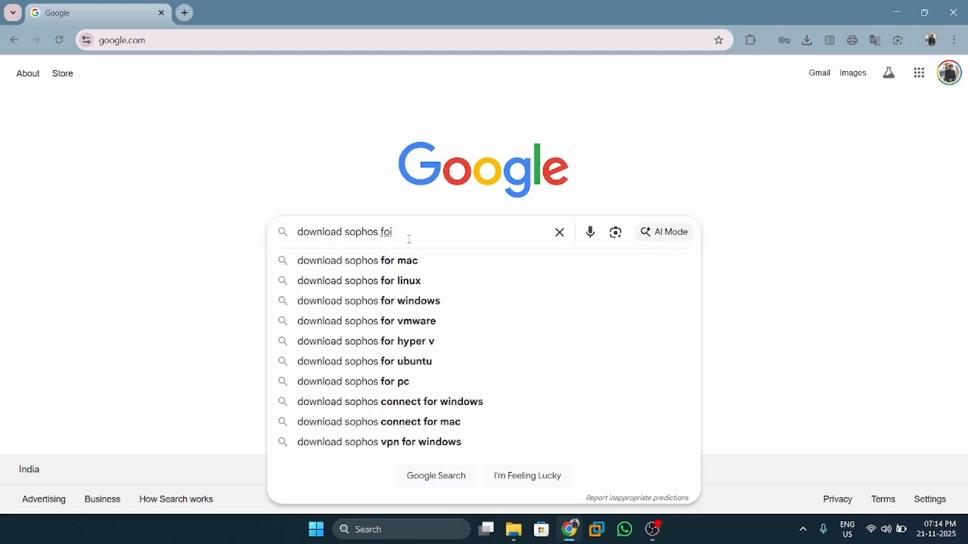
key(BackSpace)
key(BackSpace)
text(ir)
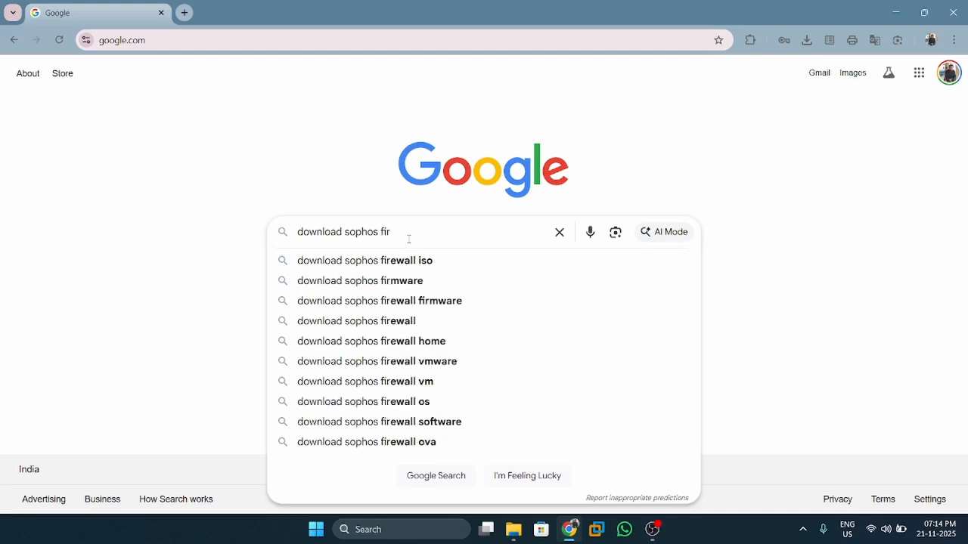
key(Down)
key(Return)
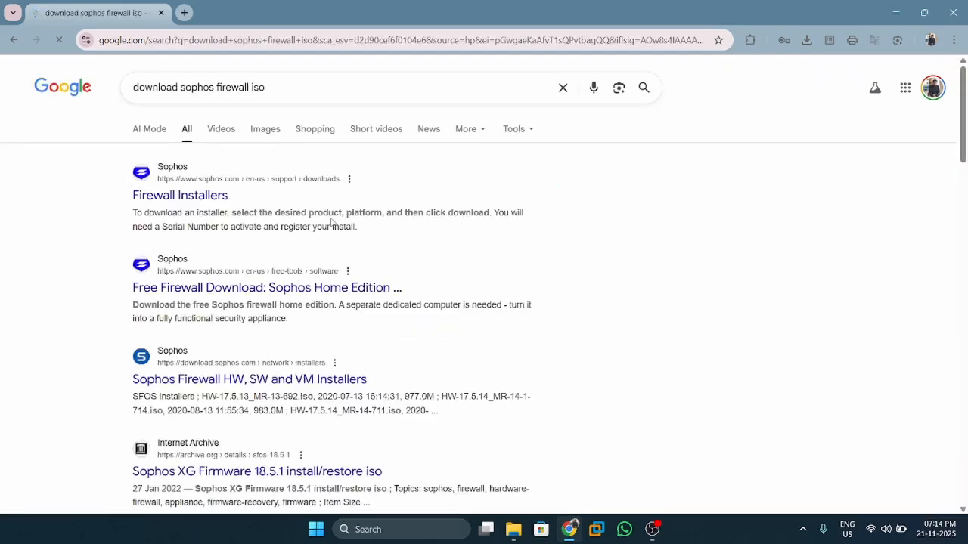
Open Sophos's Firewall Installers page and download the Firewall OS for VMware virtual installer
click(215, 199)
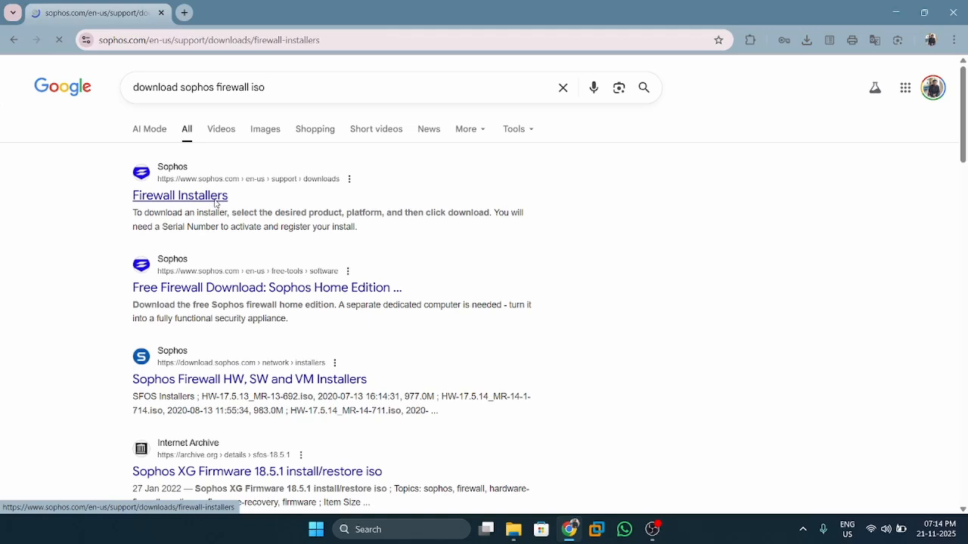
scroll(326, 231, down, 5)
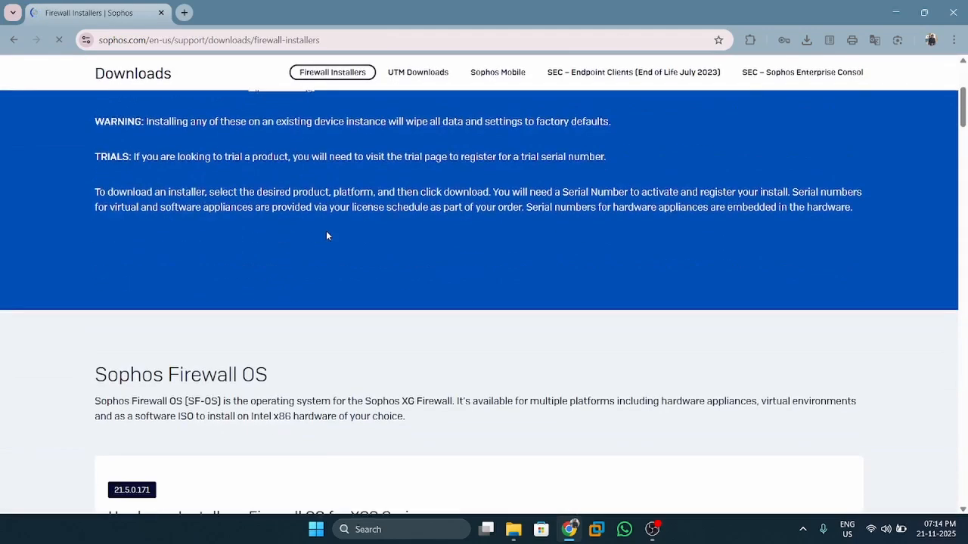
scroll(326, 235, down, 3)
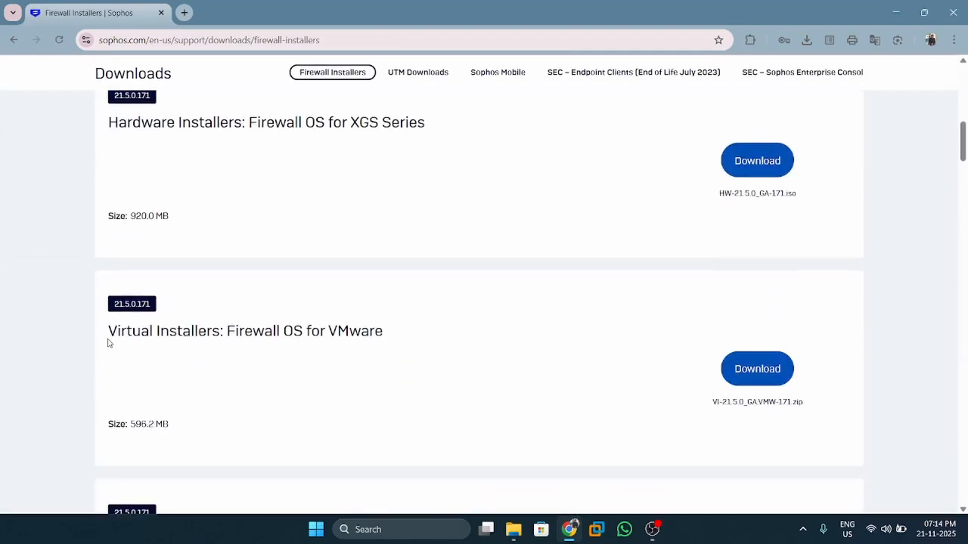
triple_click(398, 325)
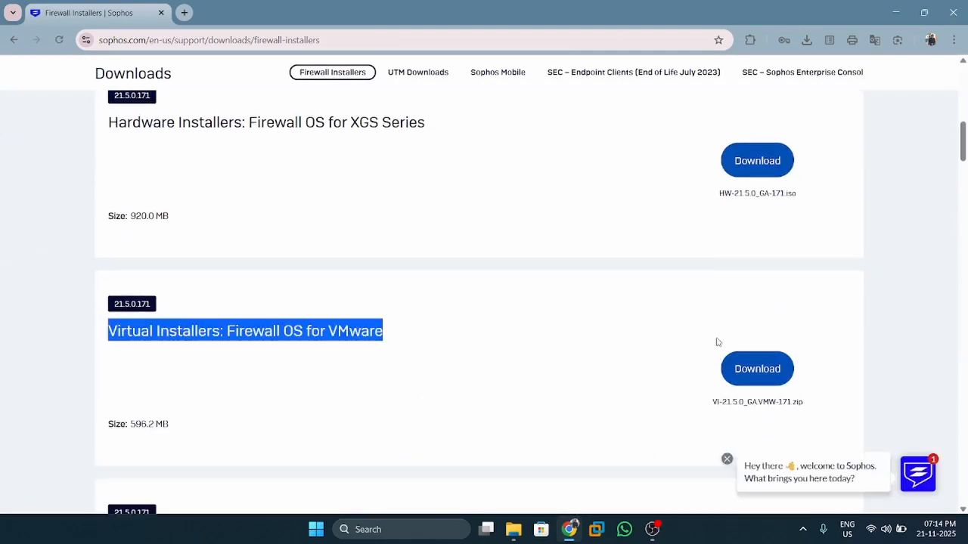
click(754, 369)
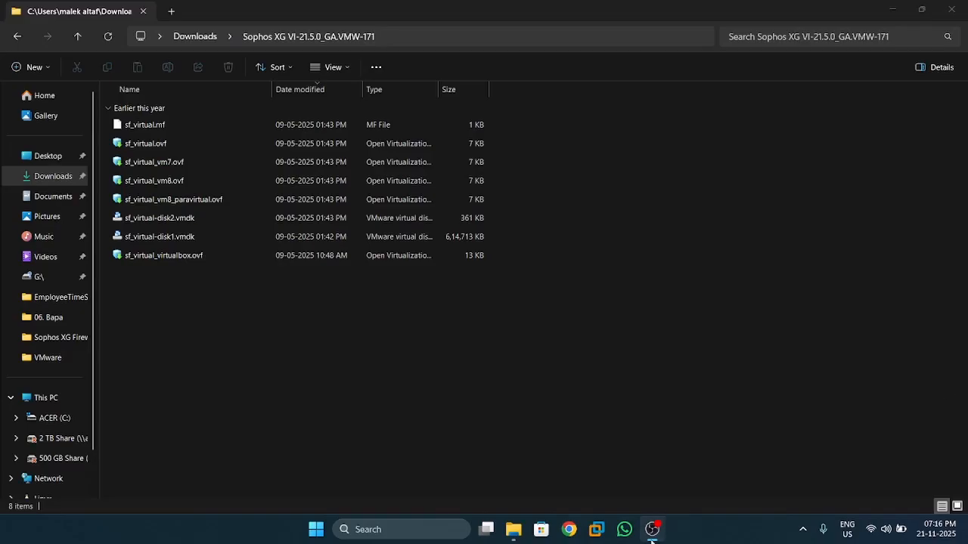
mouse_move(651, 528)
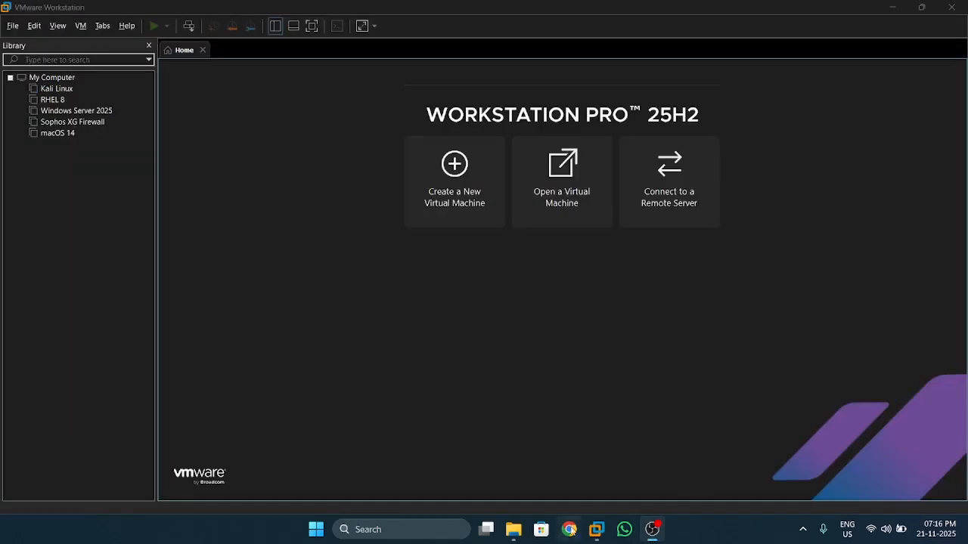
Import sf_virtual_vm8.ovf as virtual machine sf_virtual_vm8, keeping the default name and path
click(597, 529)
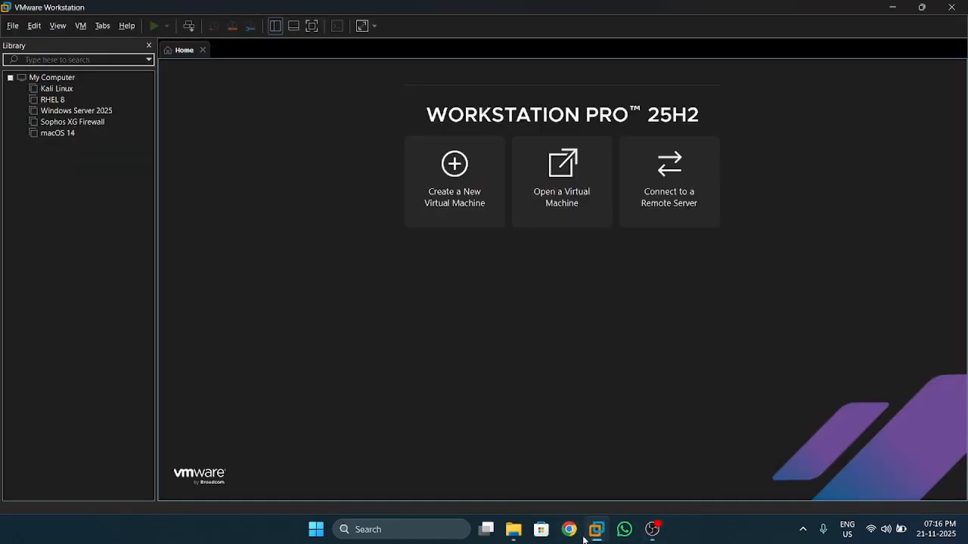
click(541, 208)
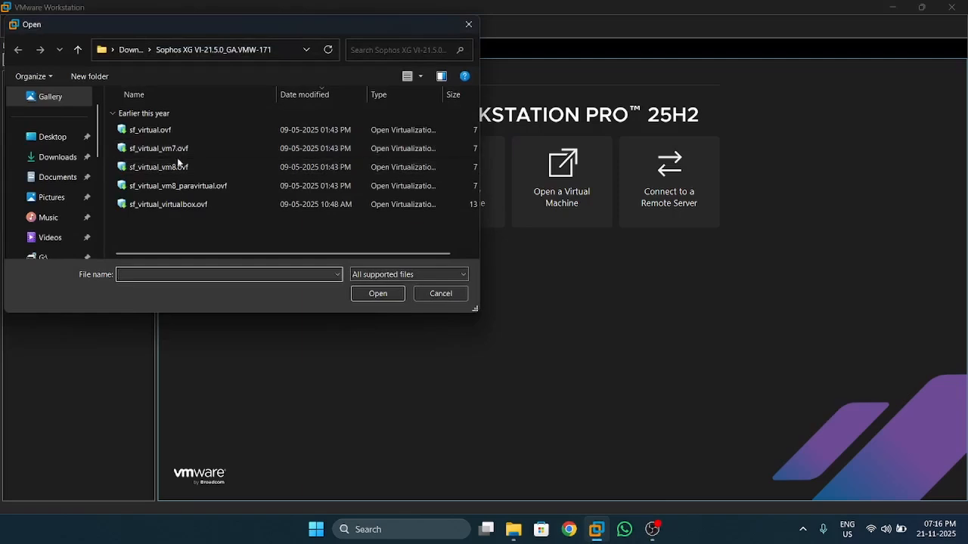
double_click(180, 167)
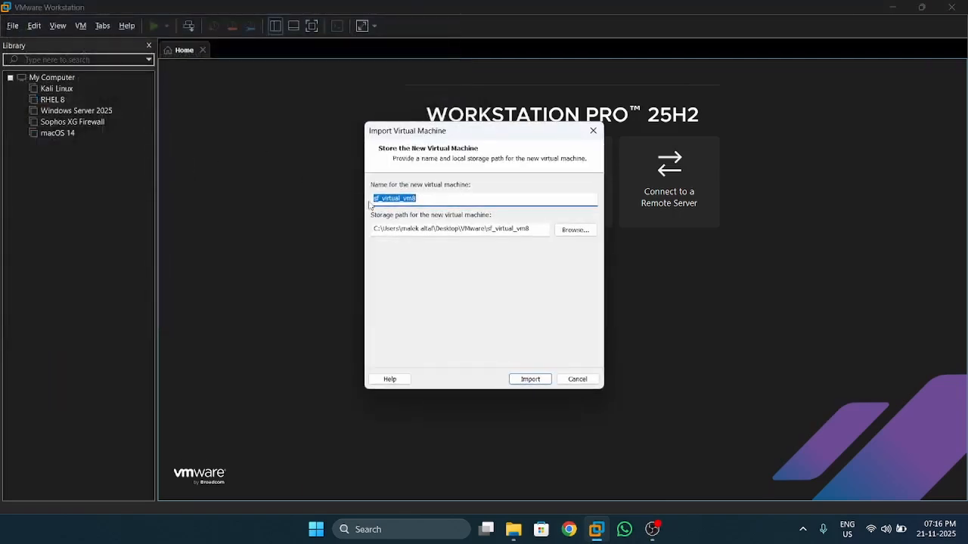
click(524, 384)
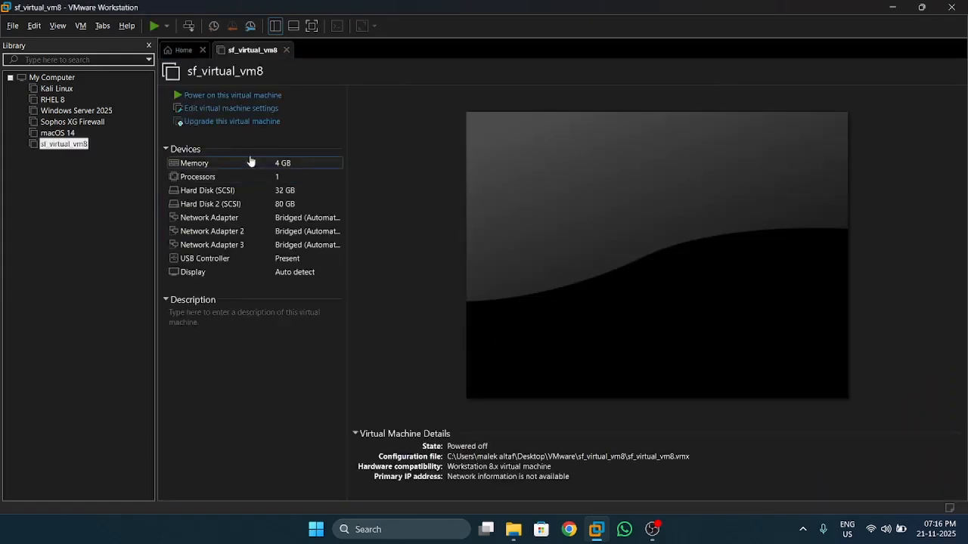
Remove Network Adapter 3 from the sf_virtual_vm8 hardware settings
click(238, 110)
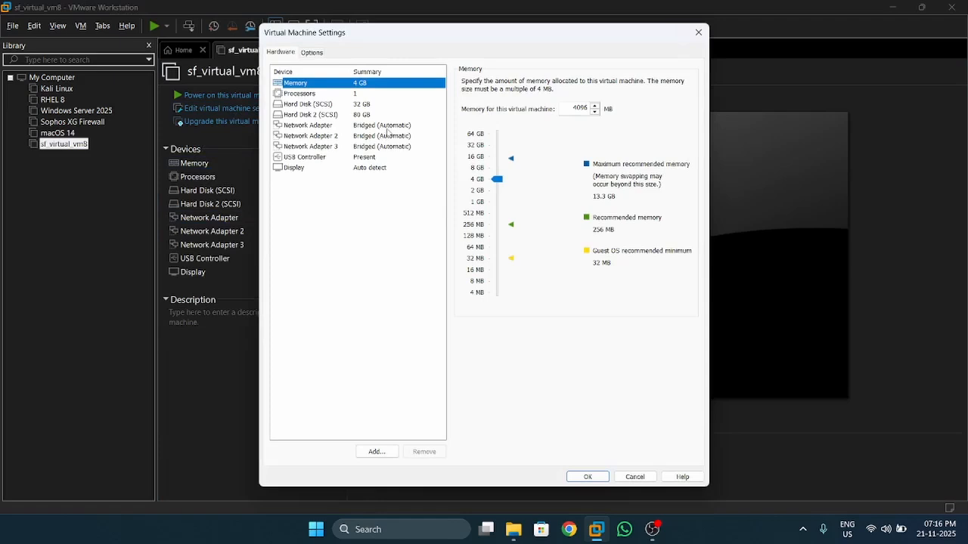
click(383, 147)
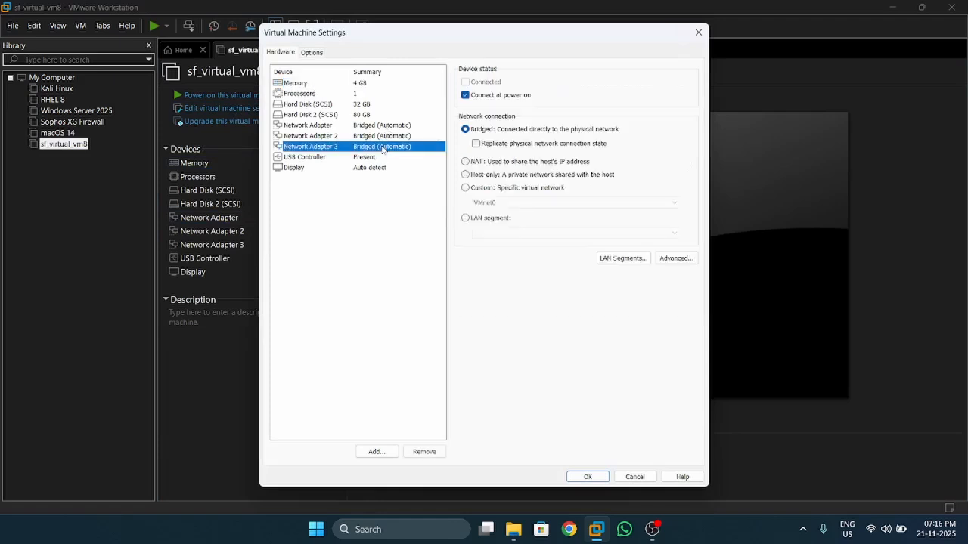
click(424, 451)
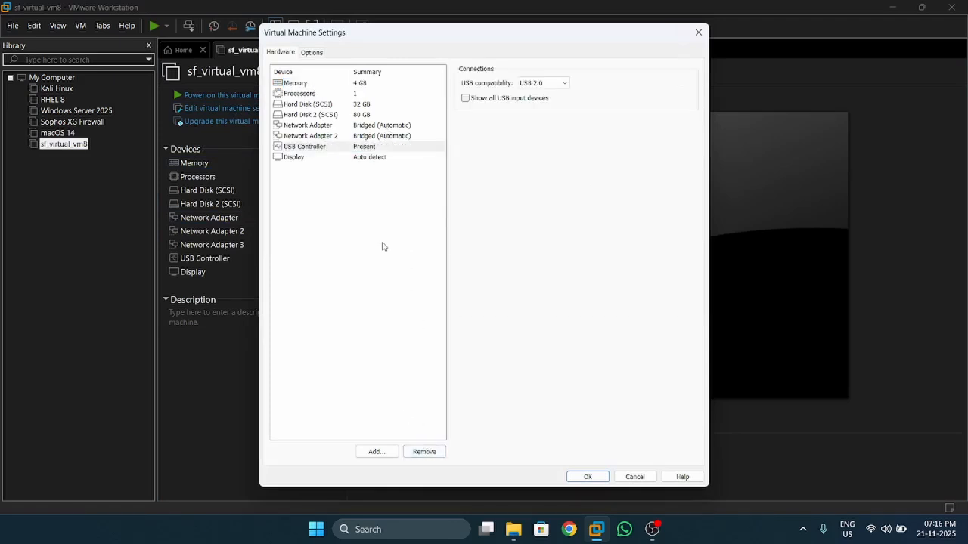
Set Network Adapter to Host-only and Network Adapter 2 to NAT, save, and power on the VM
click(378, 125)
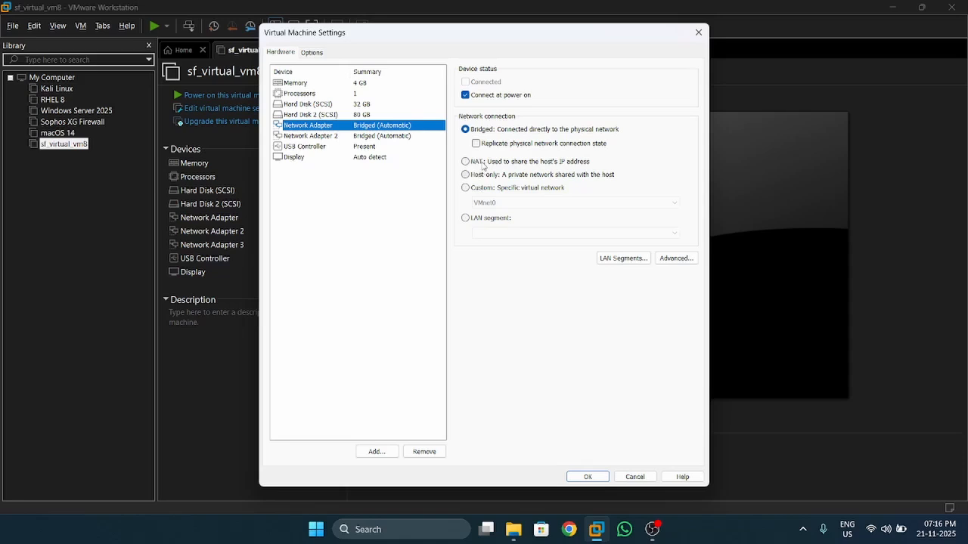
click(482, 176)
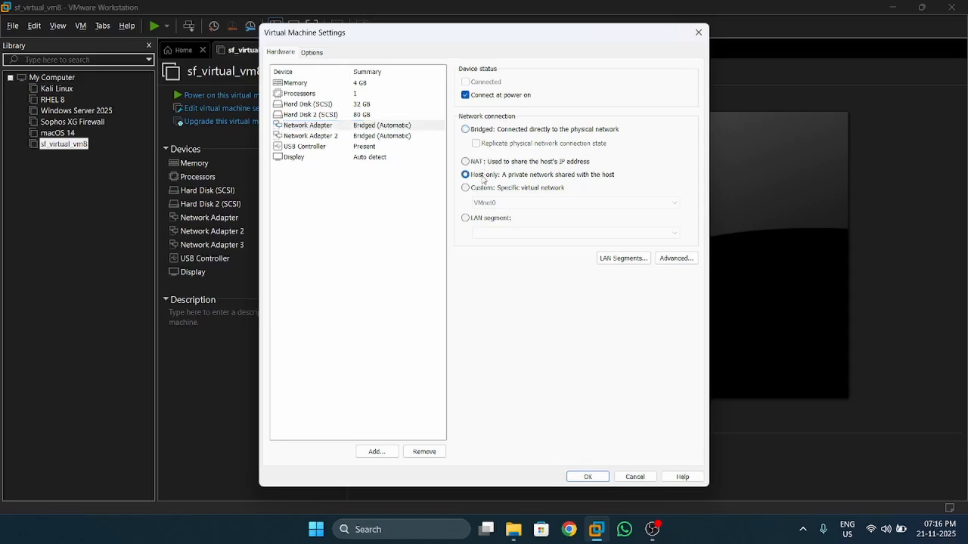
click(403, 136)
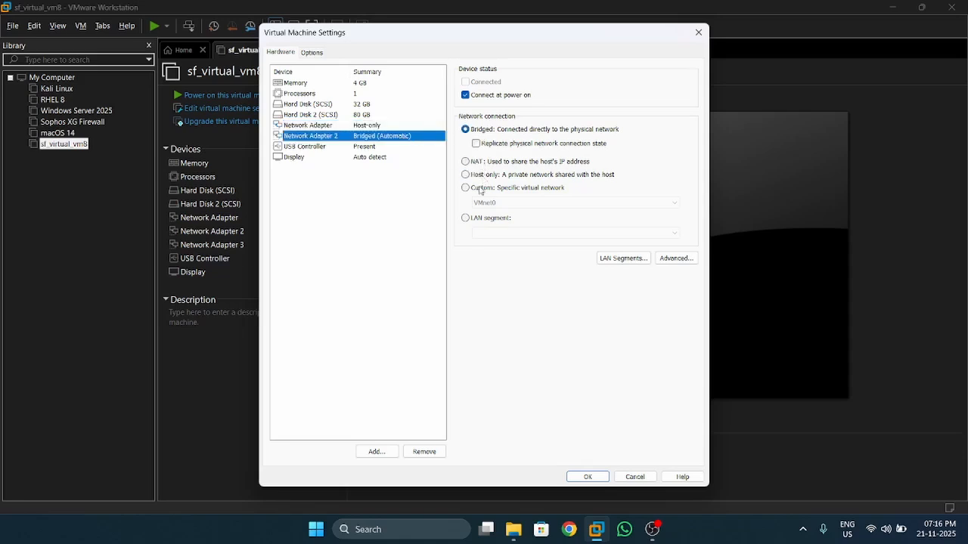
click(498, 166)
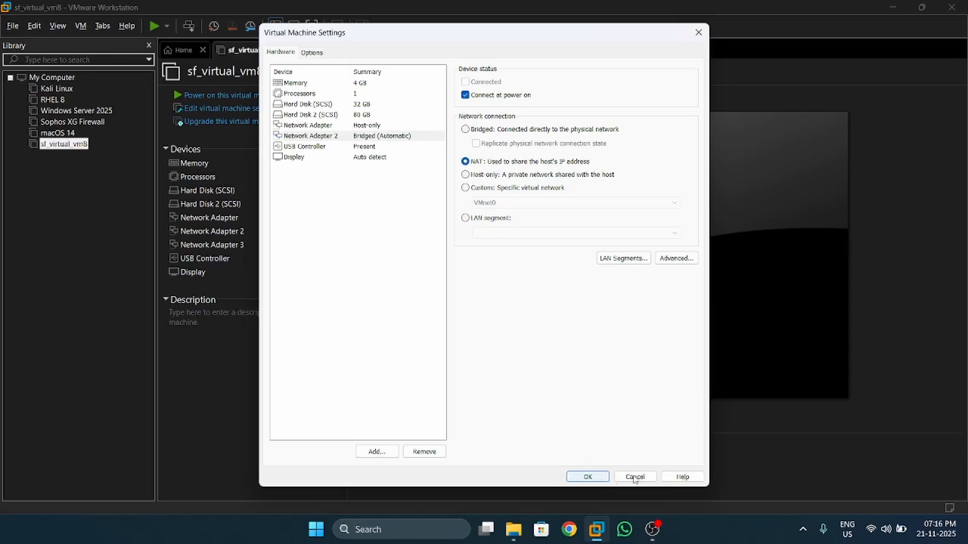
click(579, 477)
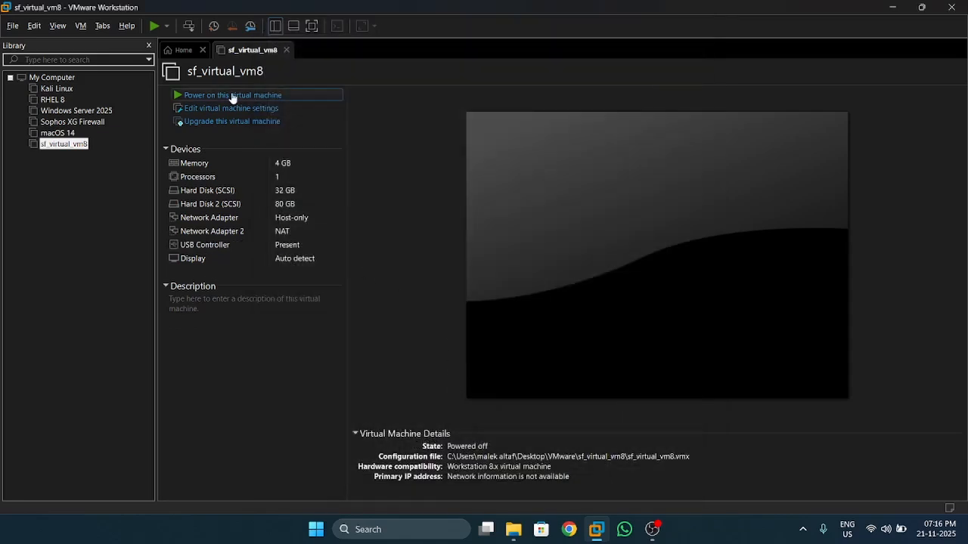
click(232, 97)
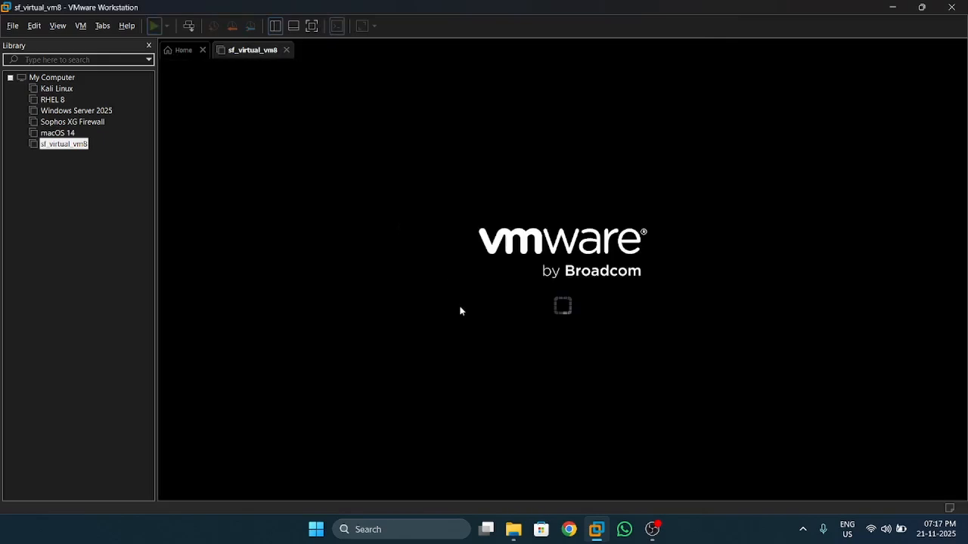
Boot sf_virtual_vm8, submit the admin password at the console, and accept the End User Terms
click(517, 345)
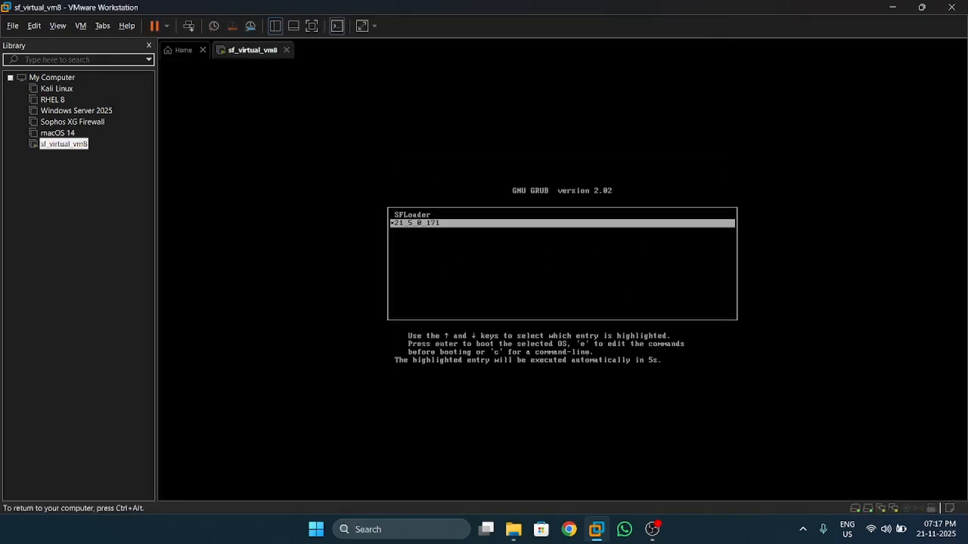
key(Return)
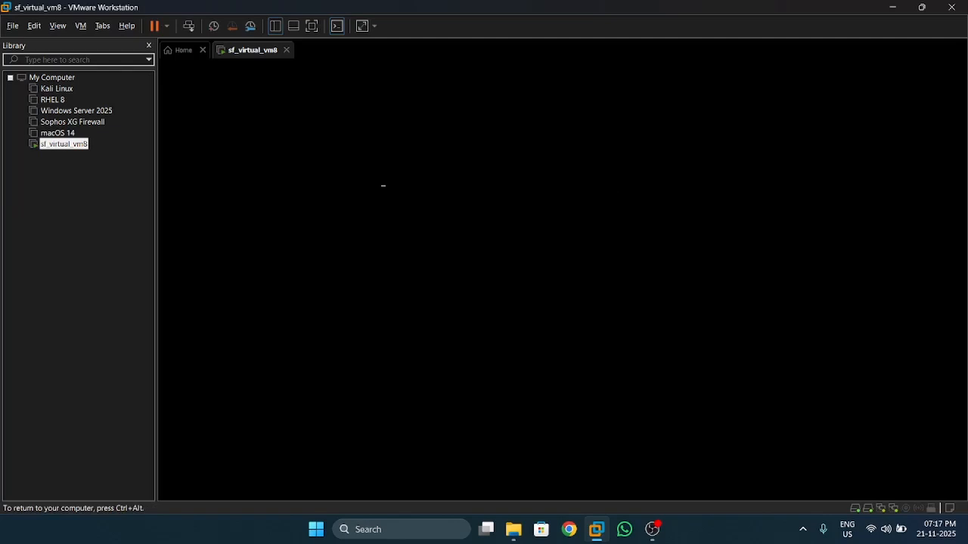
key(ctrl+alt)
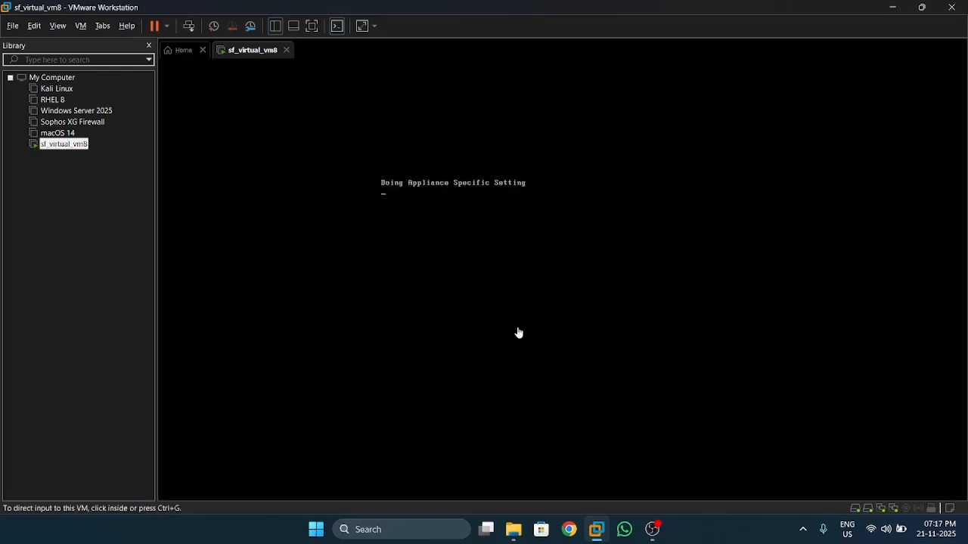
click(653, 527)
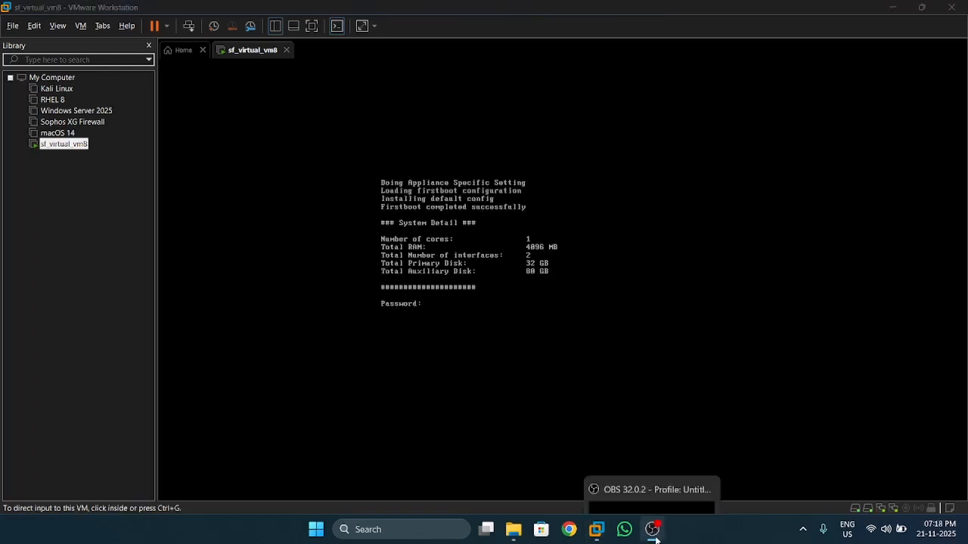
click(456, 318)
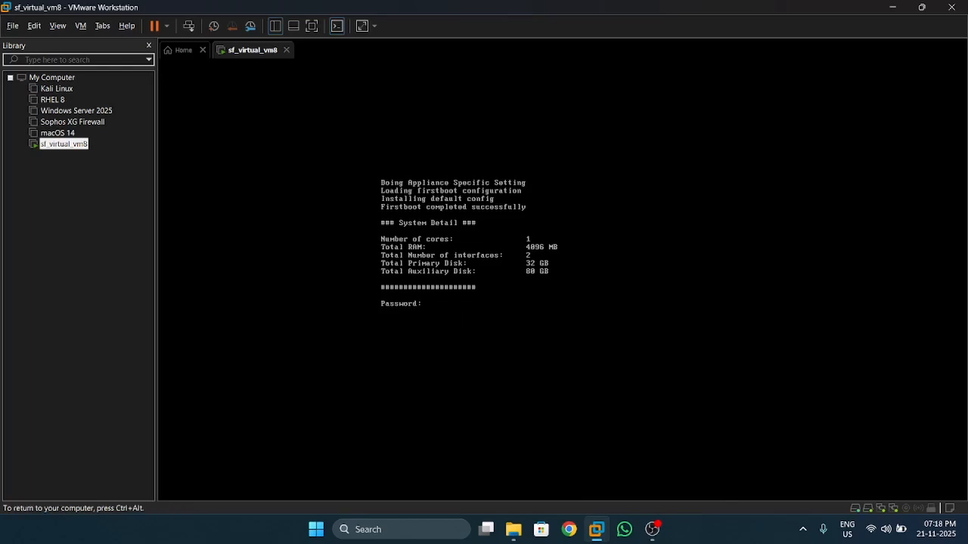
key(Return)
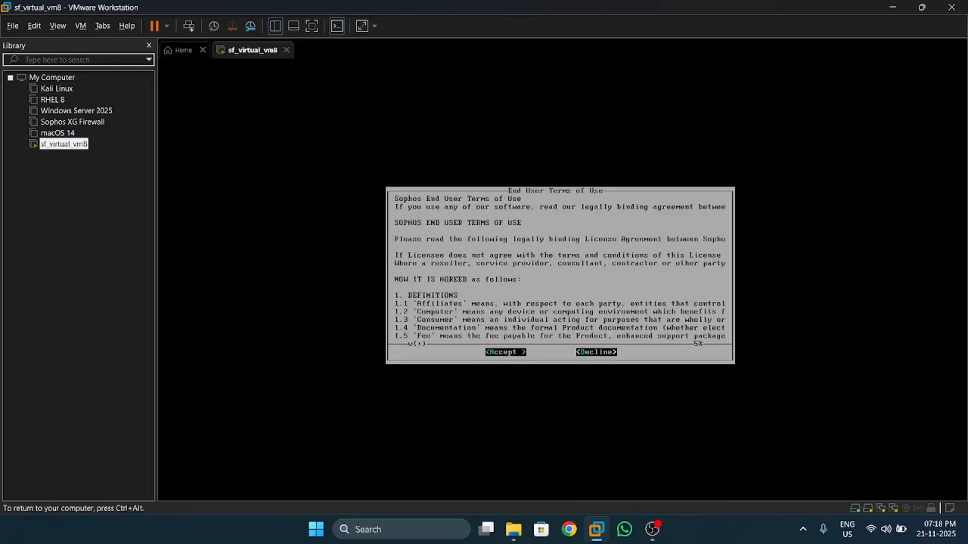
key(Return)
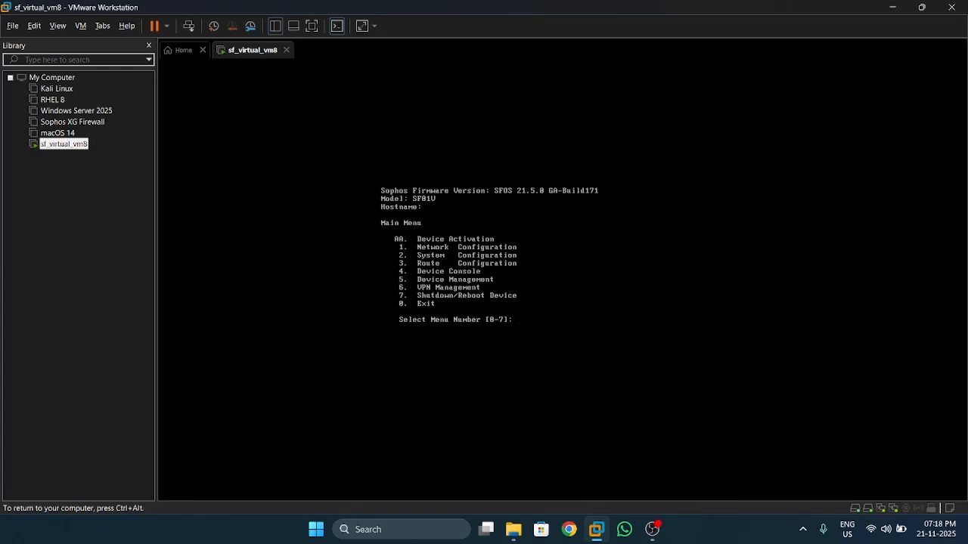
In Interface Configuration, change PortA's IP address to 10.1.1.200
key(ctrl+alt)
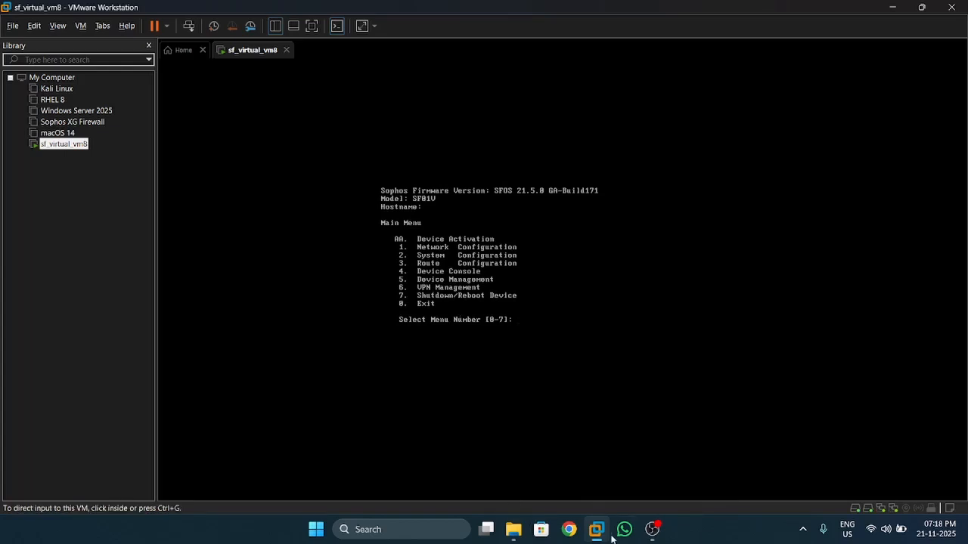
click(648, 537)
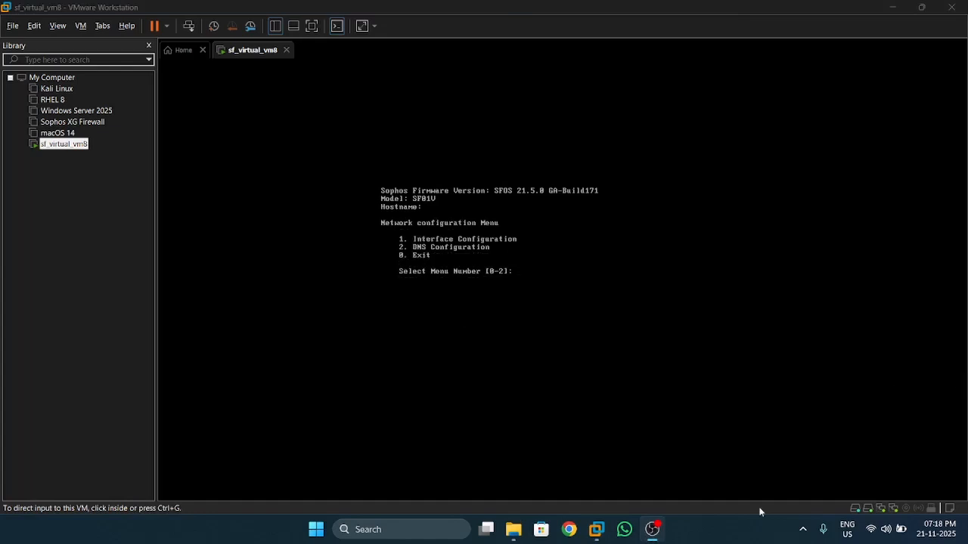
click(549, 305)
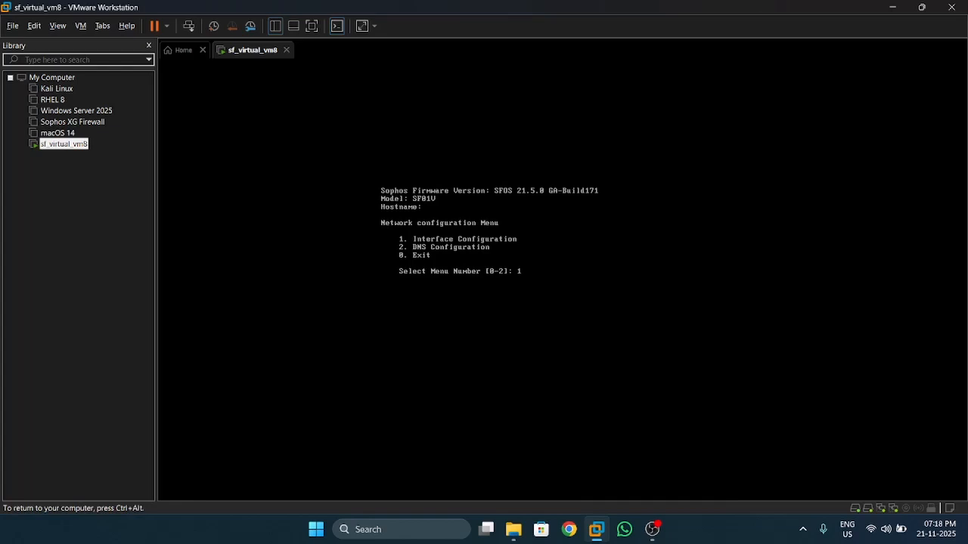
text(1)
key(Return)
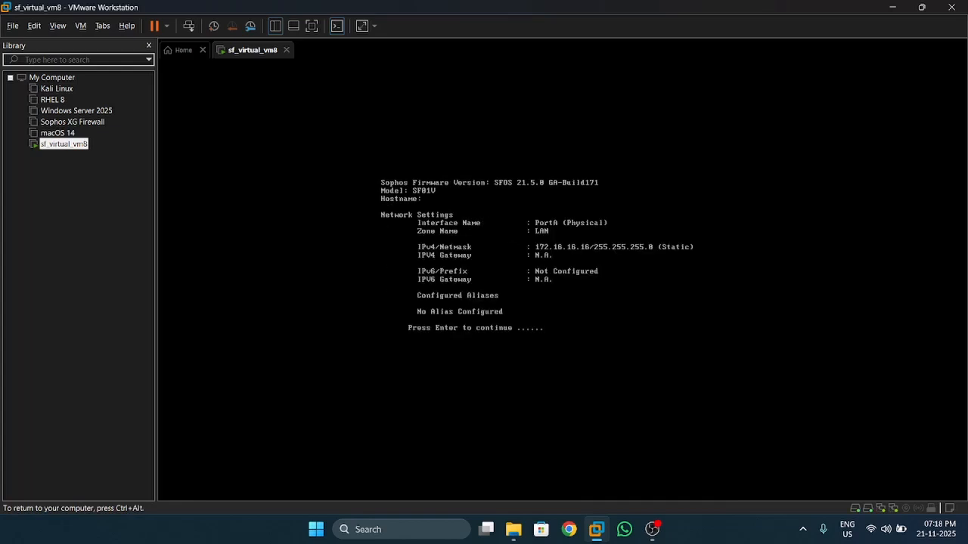
key(Return)
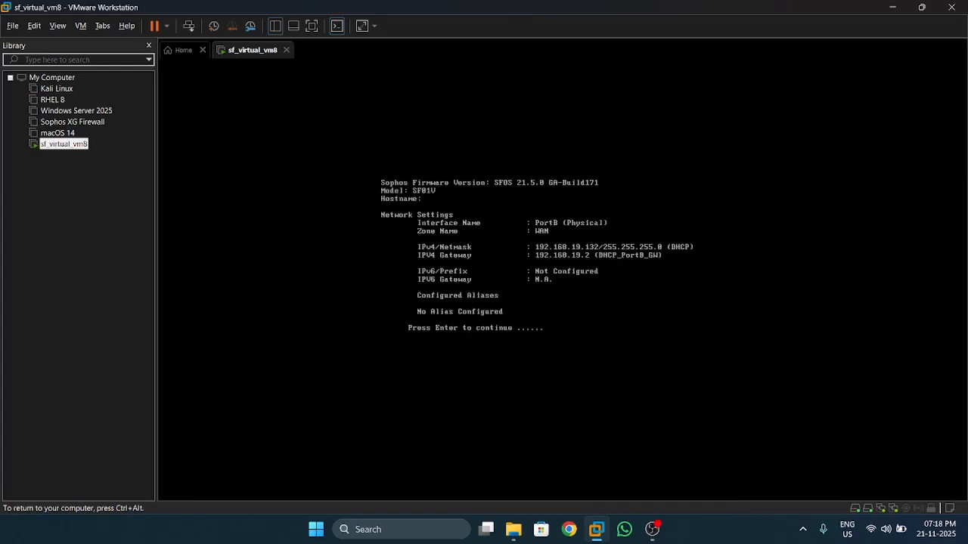
key(Return)
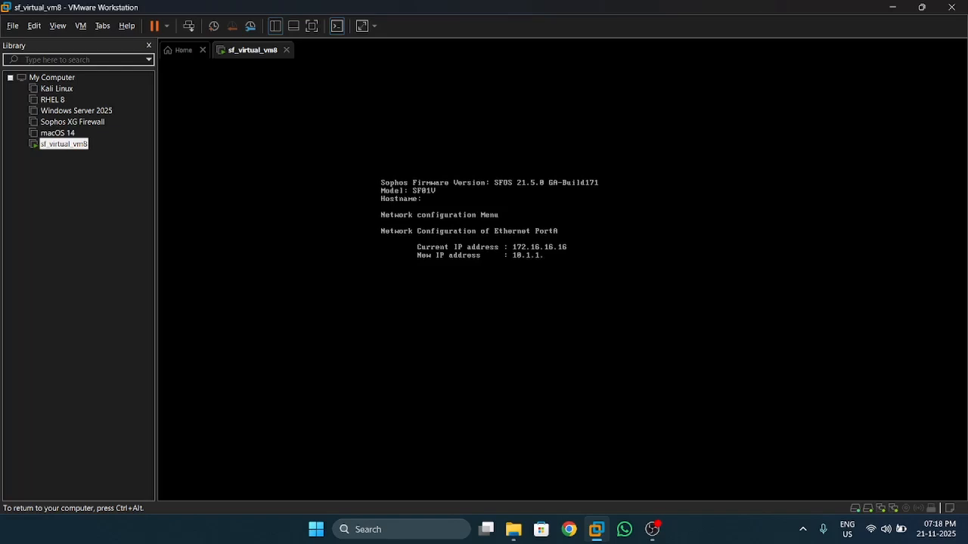
text(200)
key(Return)
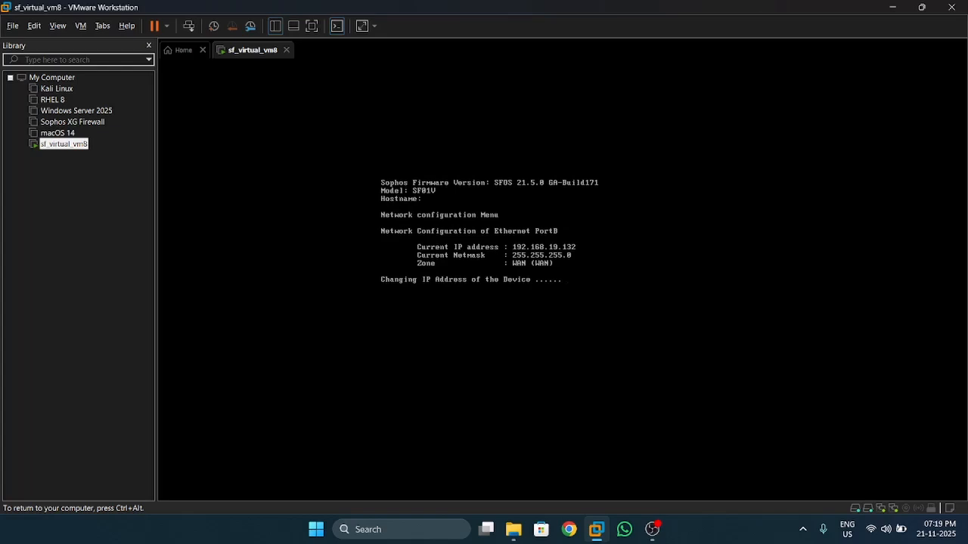
Exit to the SFOS main menu with 0 and ping 10.1.1.200 from the host
key(ctrl+alt)
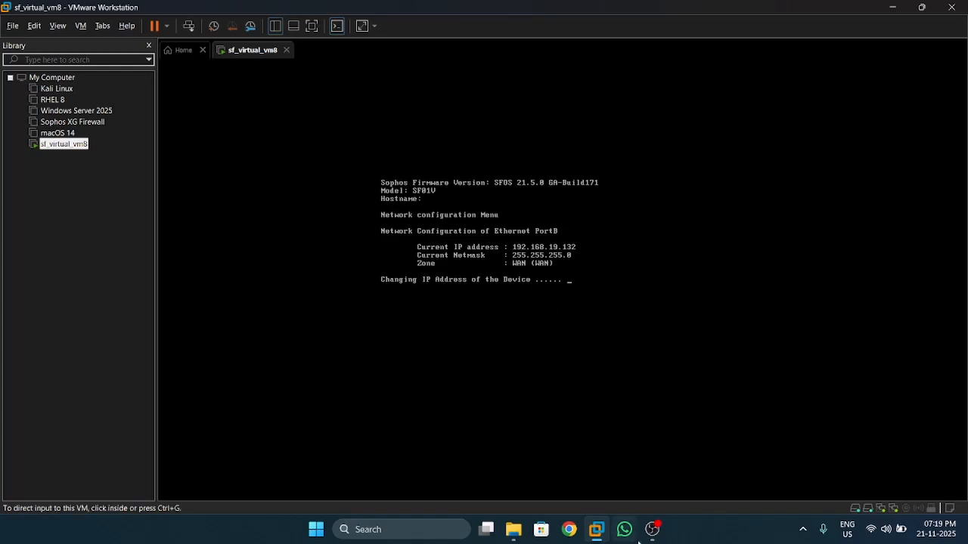
click(653, 533)
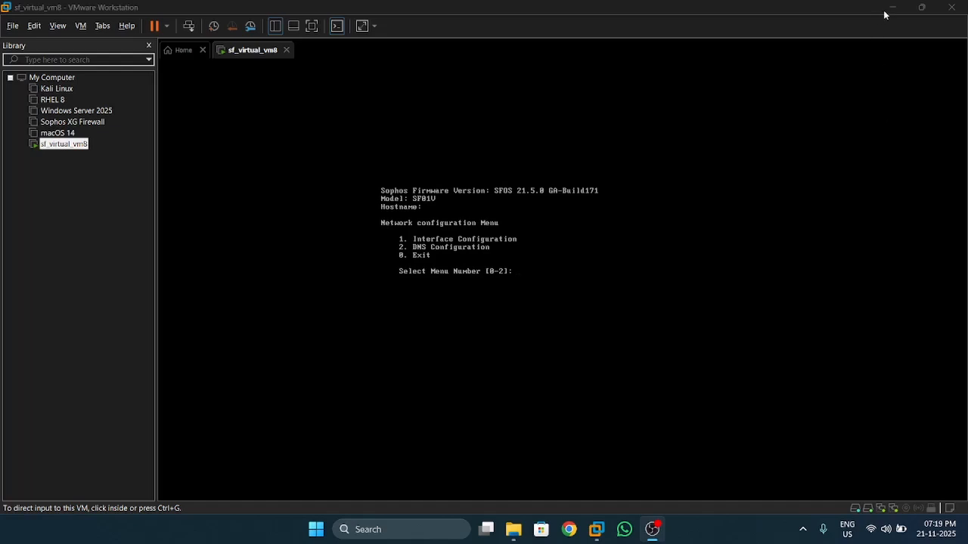
click(578, 274)
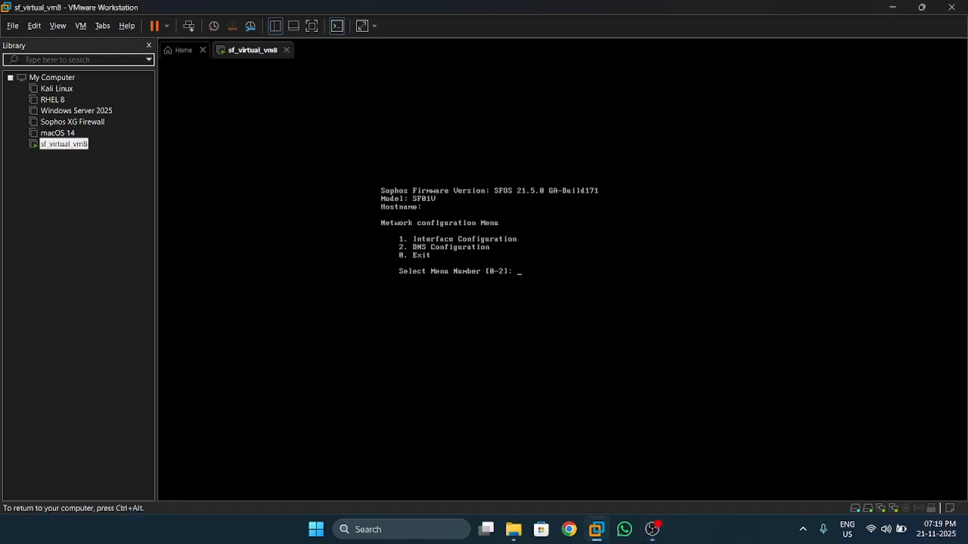
text(0)
key(Return)
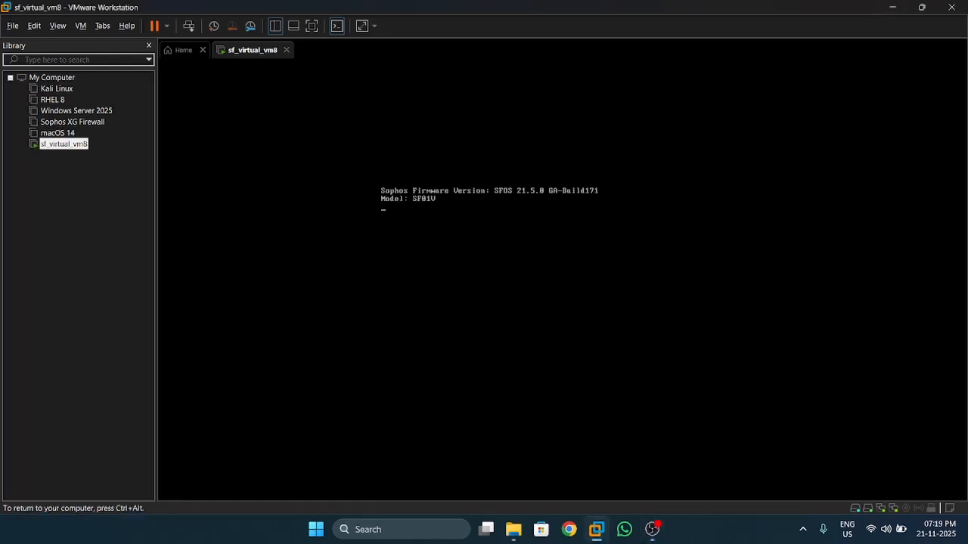
key(ctrl+alt)
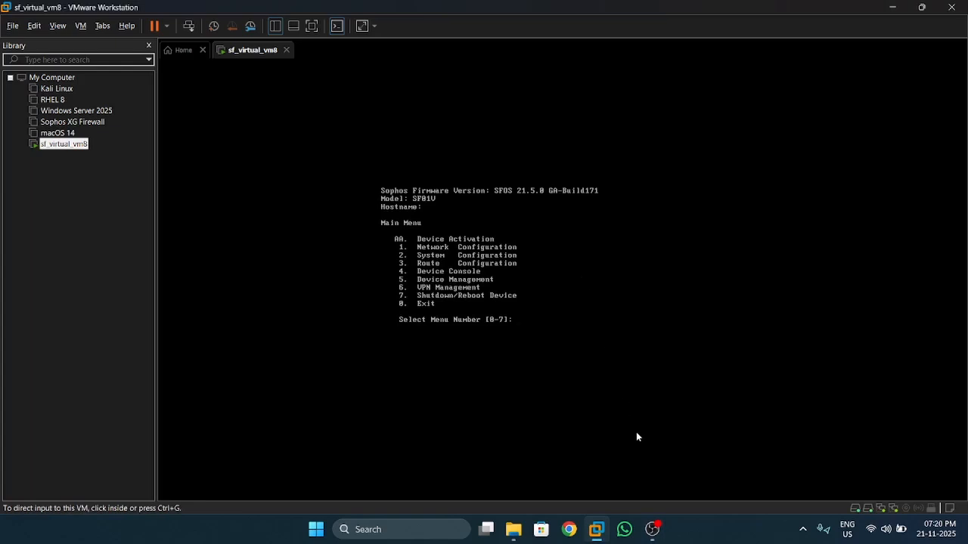
click(652, 529)
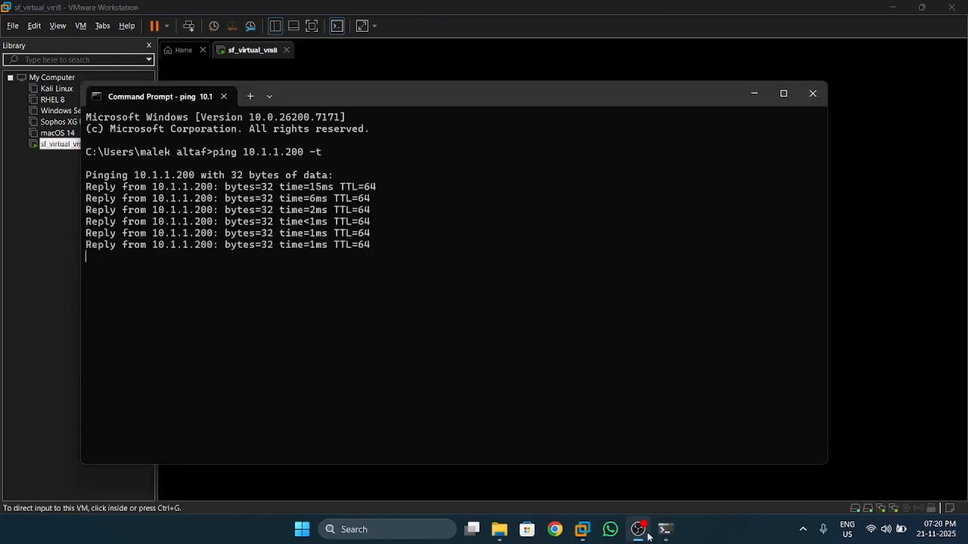
mouse_move(641, 535)
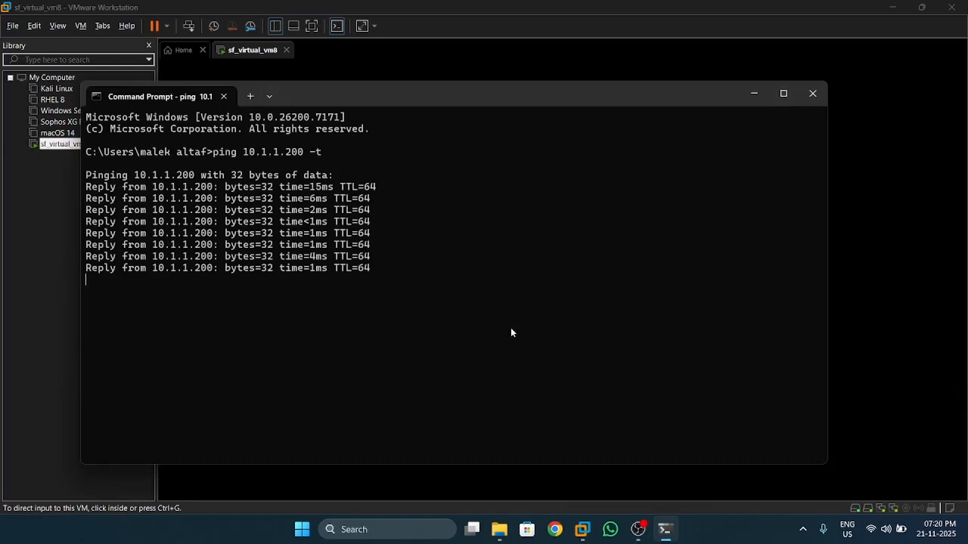
click(638, 532)
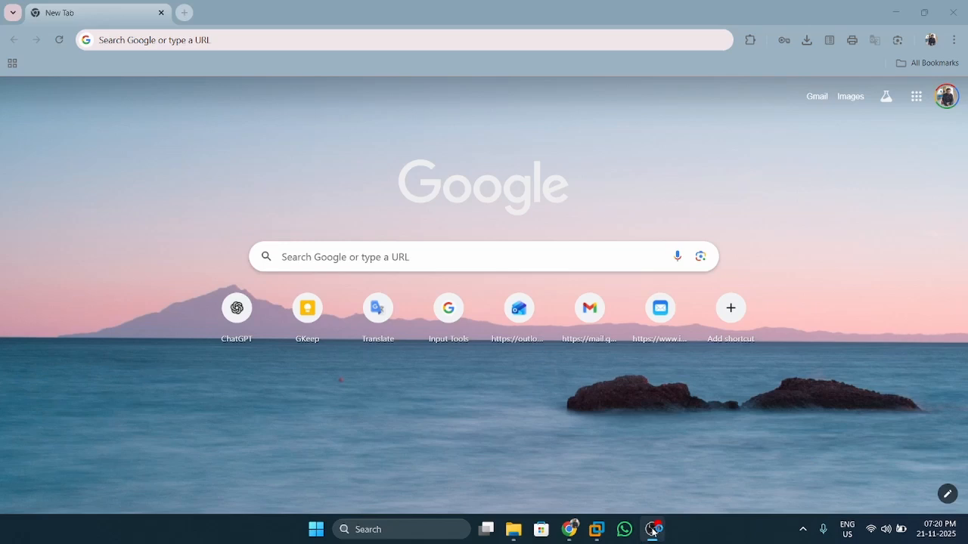
click(651, 532)
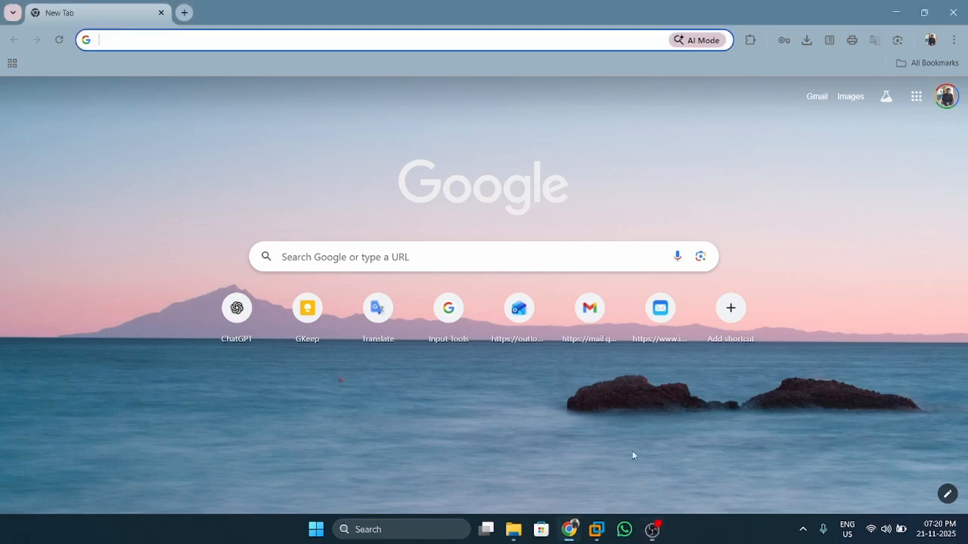
click(417, 34)
text(htt)
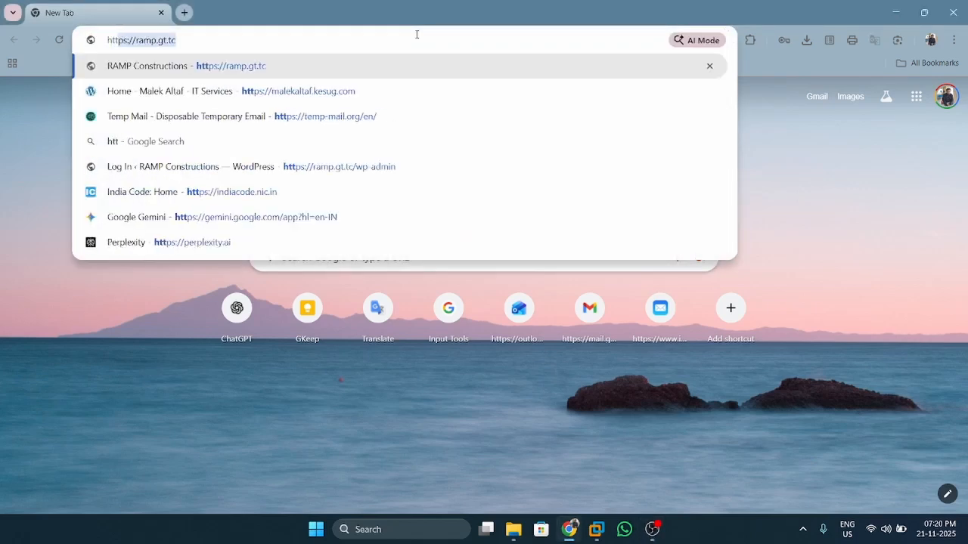
text(ps:)
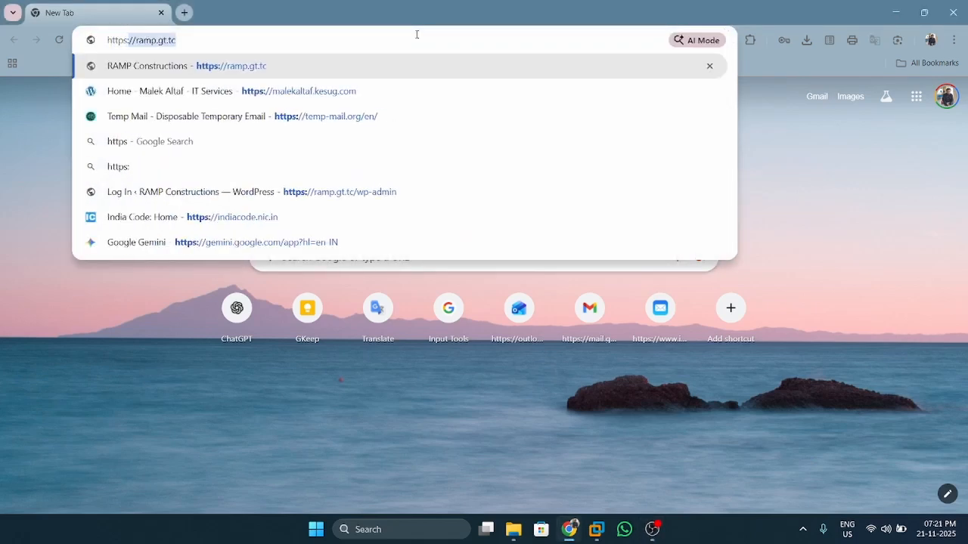
text(//10)
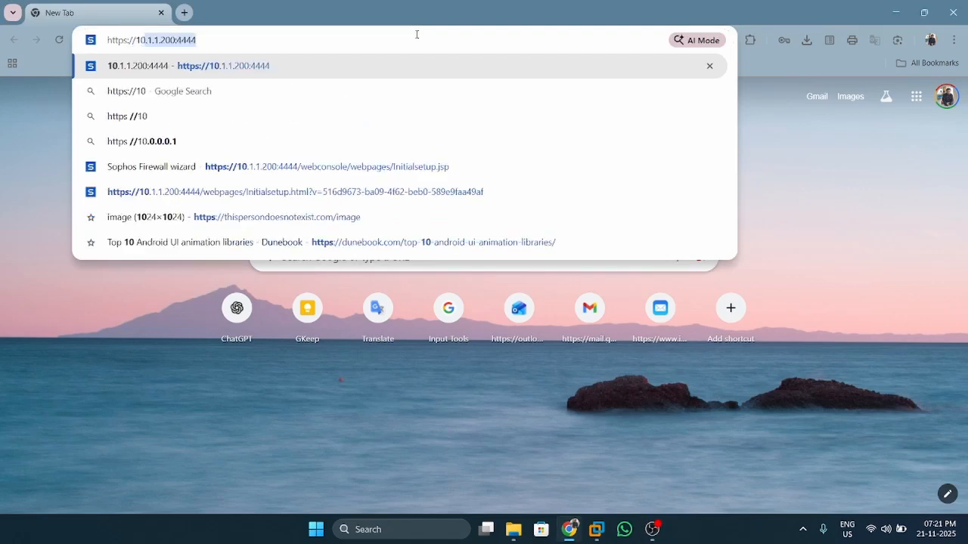
key(Right)
key(Return)
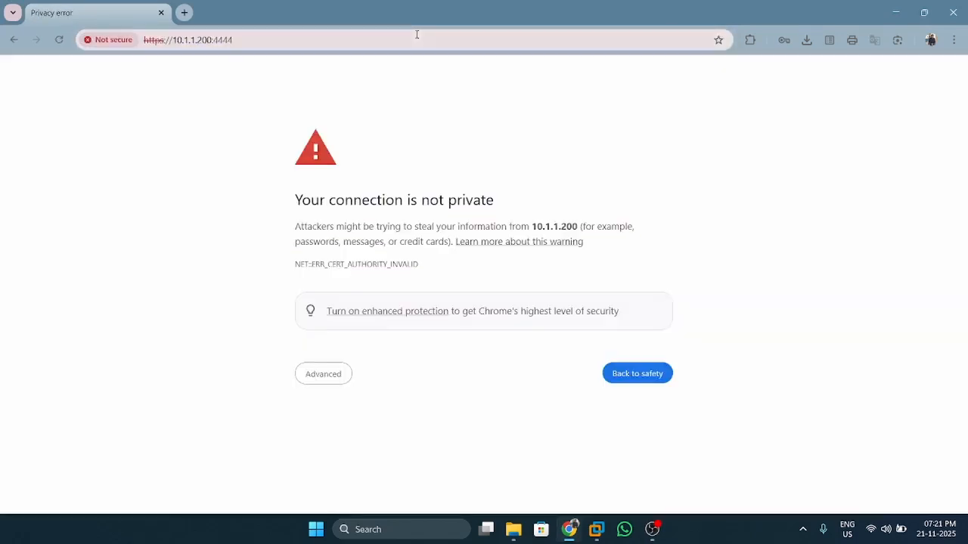
click(338, 384)
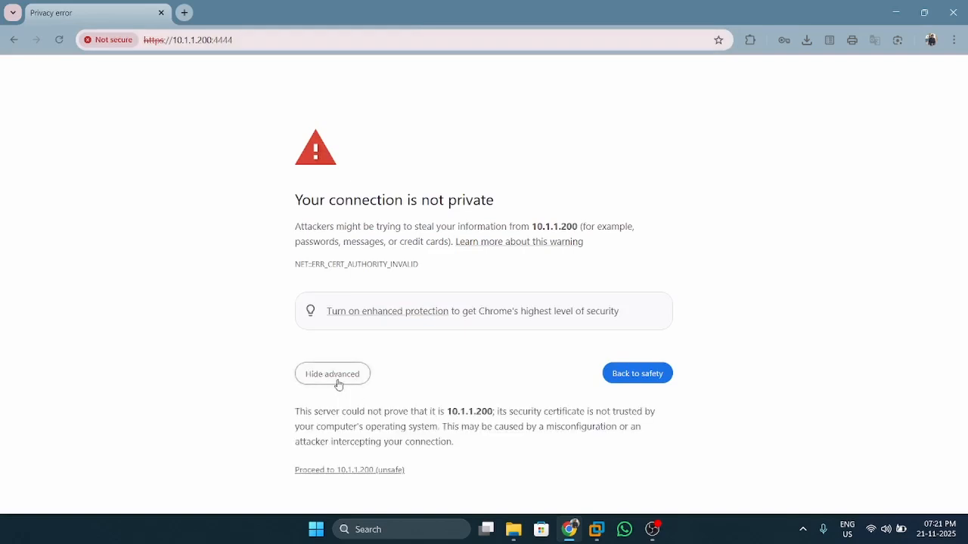
click(335, 476)
click(652, 533)
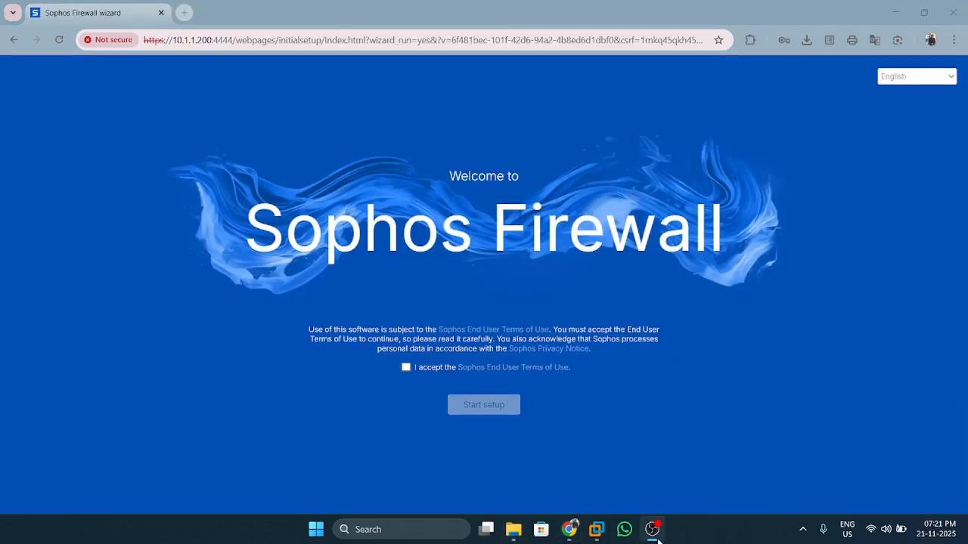
Accept the wizard's terms, enter the new admin password twice, and continue
click(654, 532)
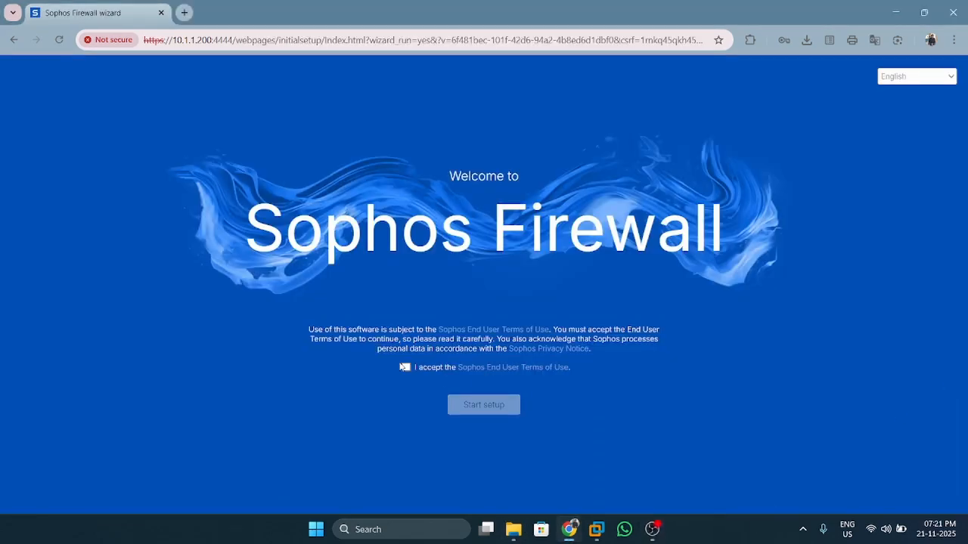
click(406, 368)
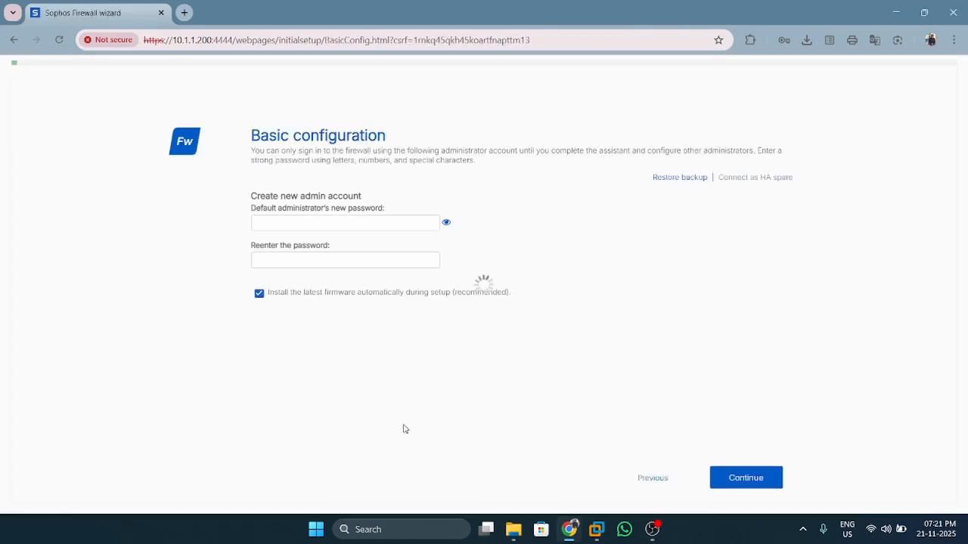
click(363, 225)
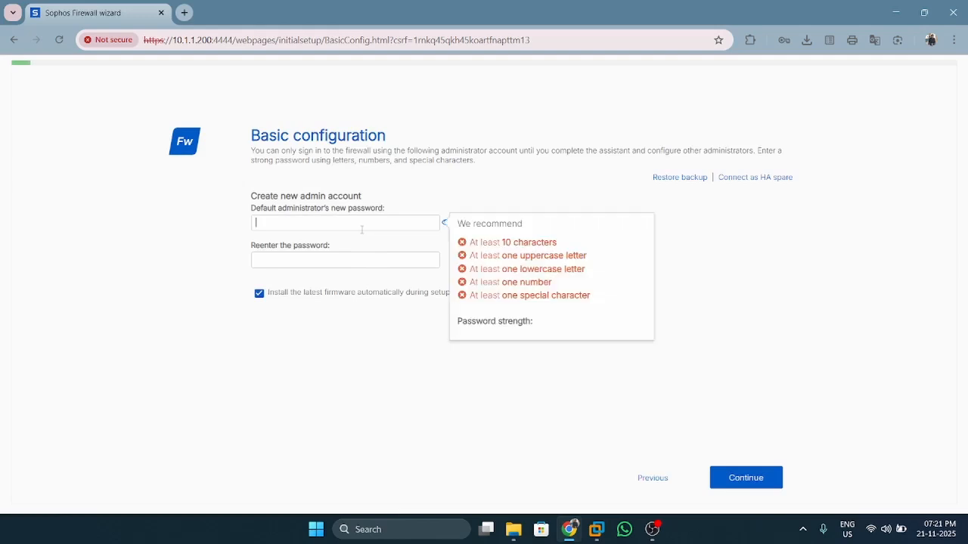
text(Adm)
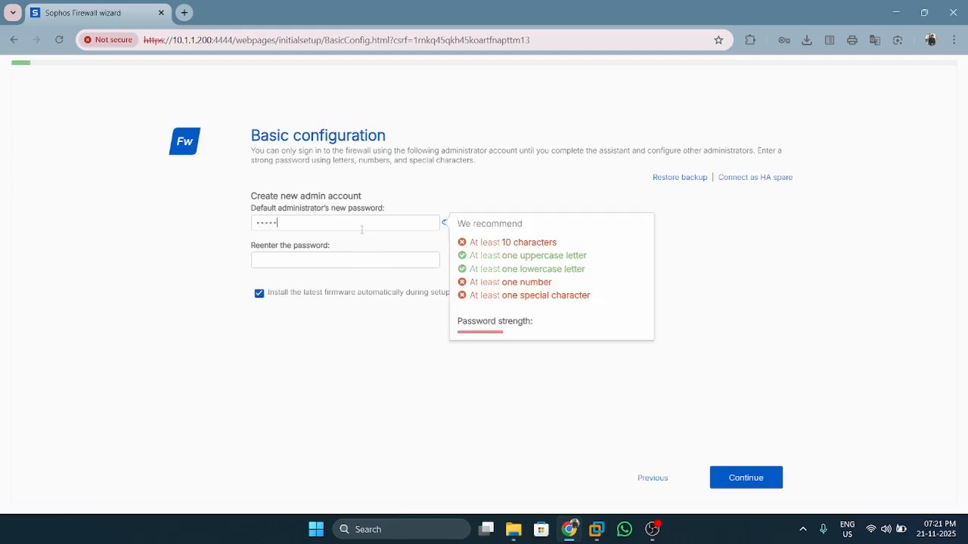
text(•••••••)
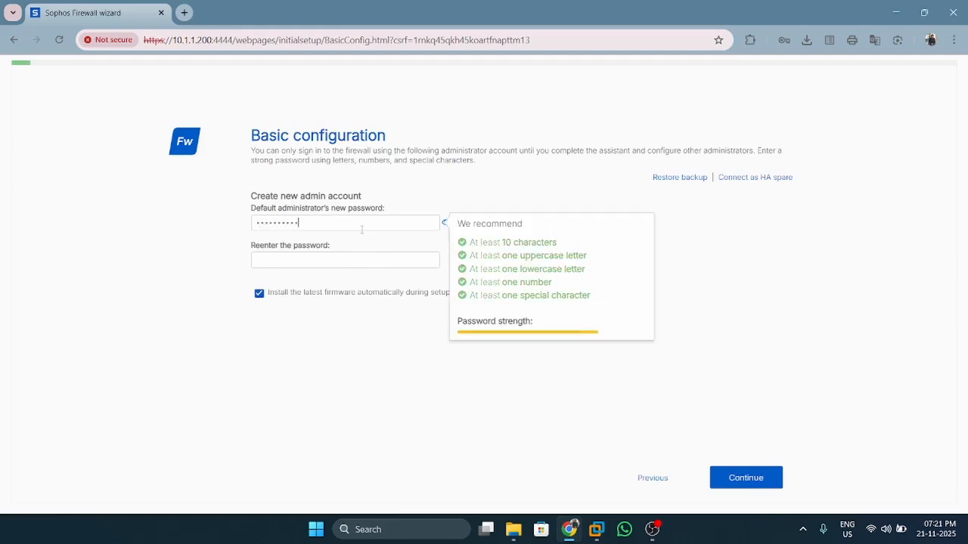
key(Tab)
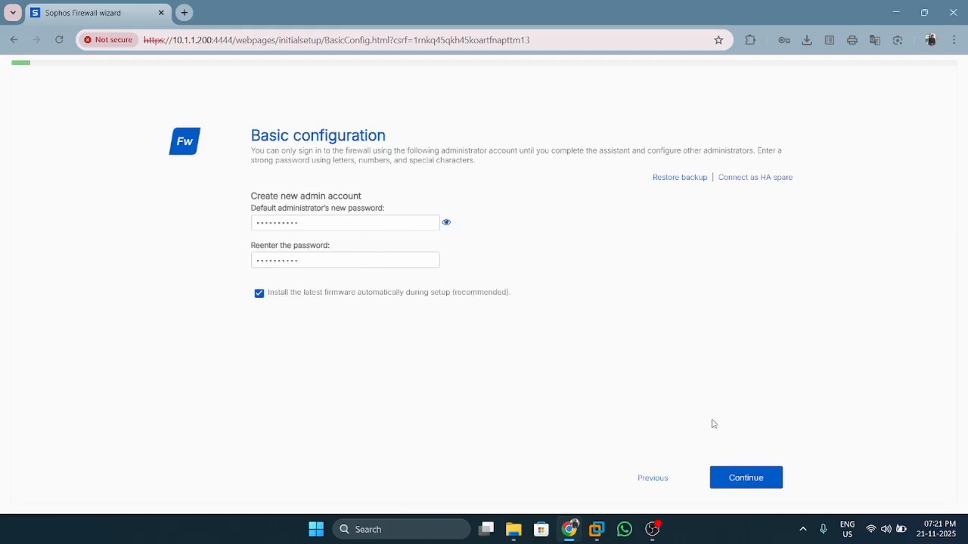
click(743, 479)
Start the mandatory firmware update and wait while it downloads, installs, and the firewall restarts
click(652, 529)
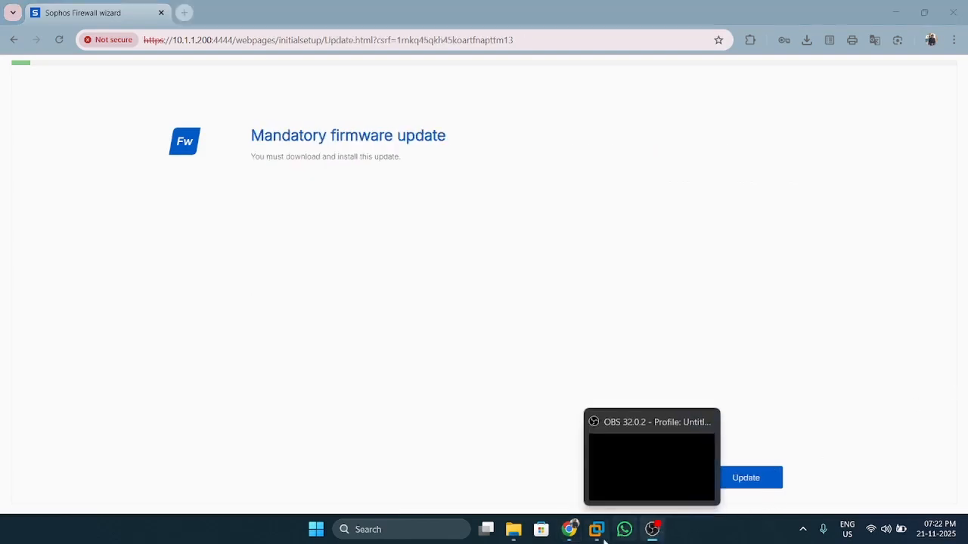
click(569, 533)
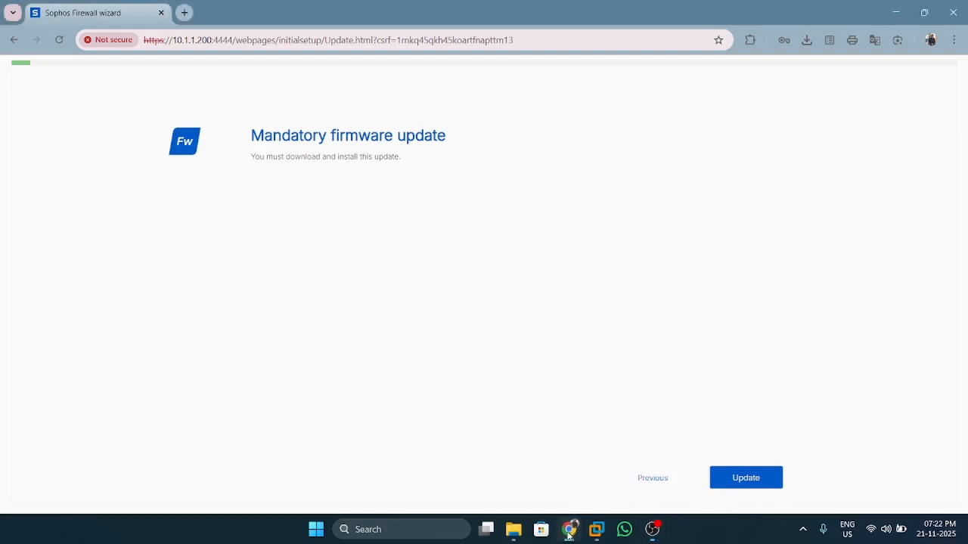
click(741, 481)
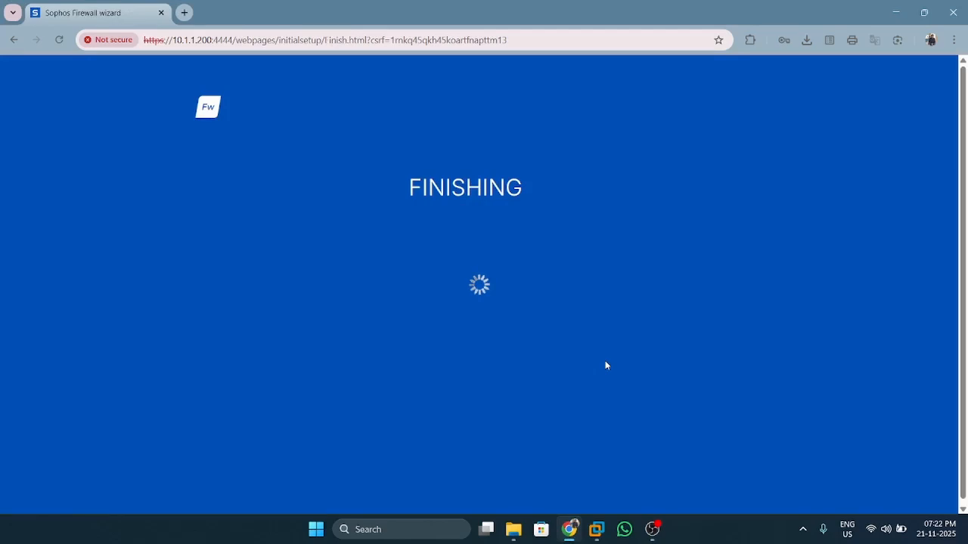
click(651, 534)
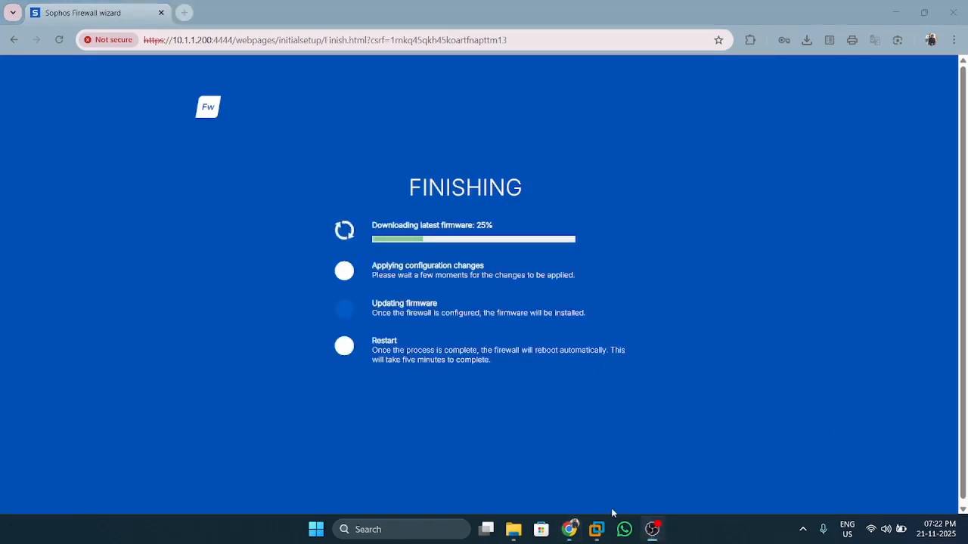
click(655, 531)
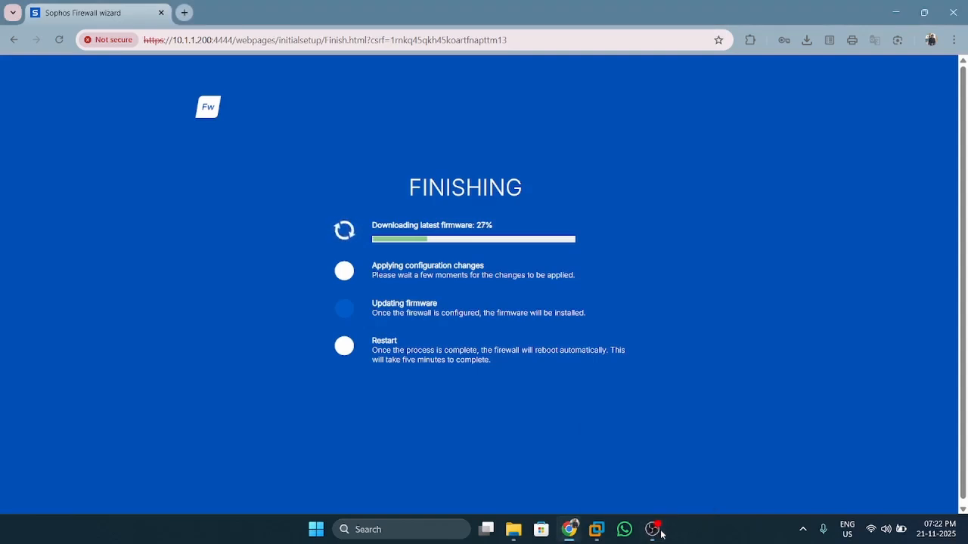
click(661, 533)
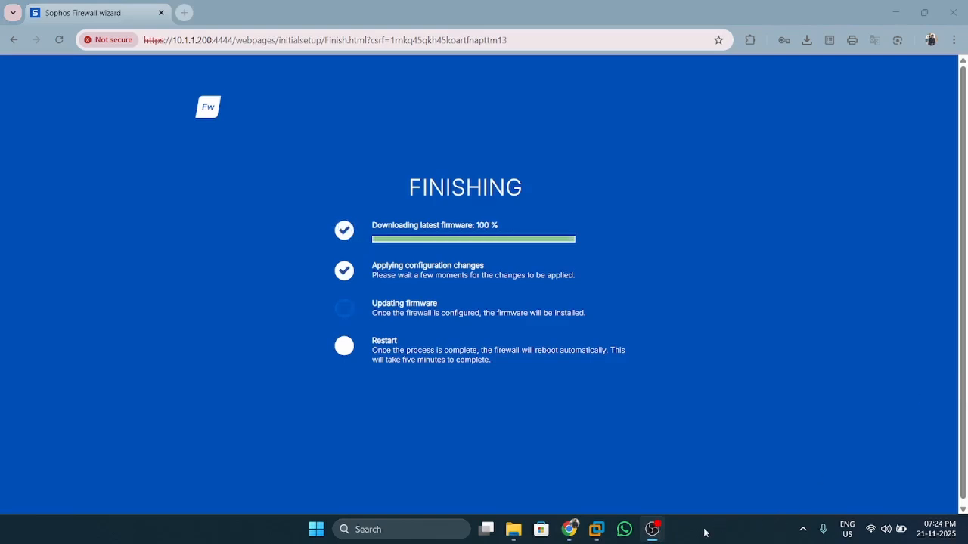
click(652, 529)
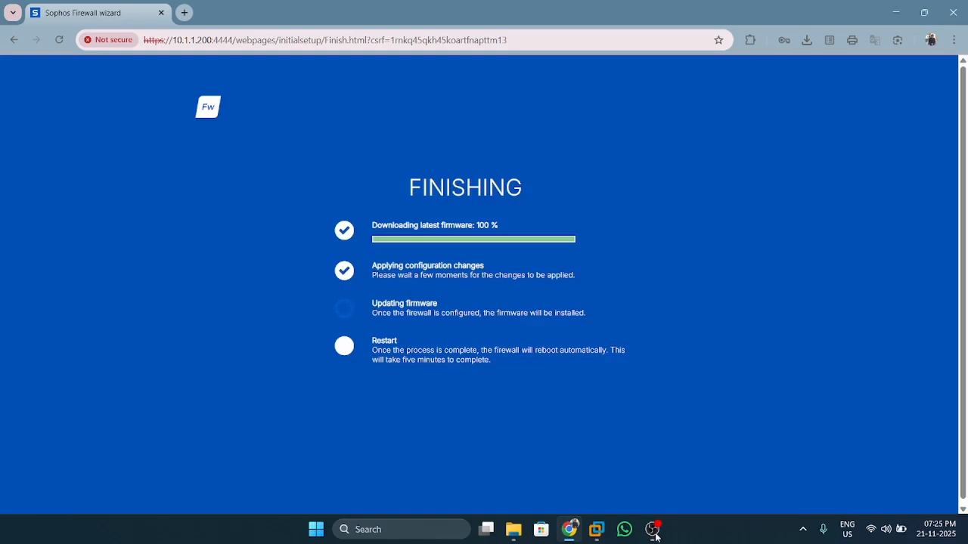
click(654, 532)
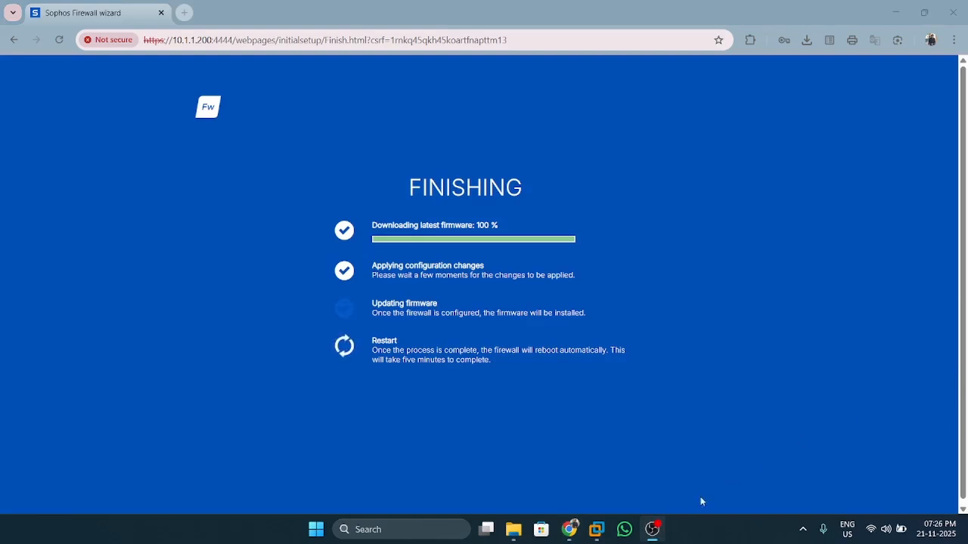
mouse_move(655, 532)
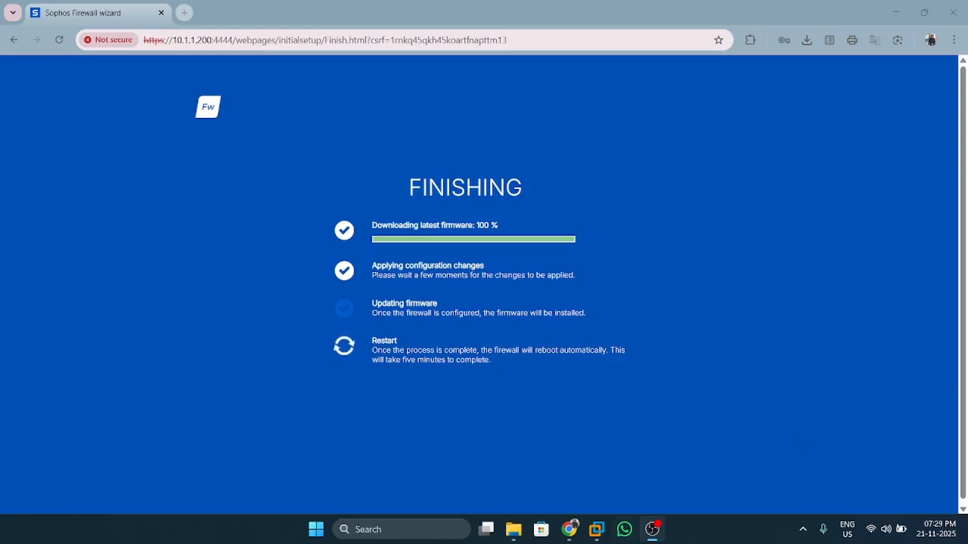
click(570, 530)
drag(527, 40, 234, 53)
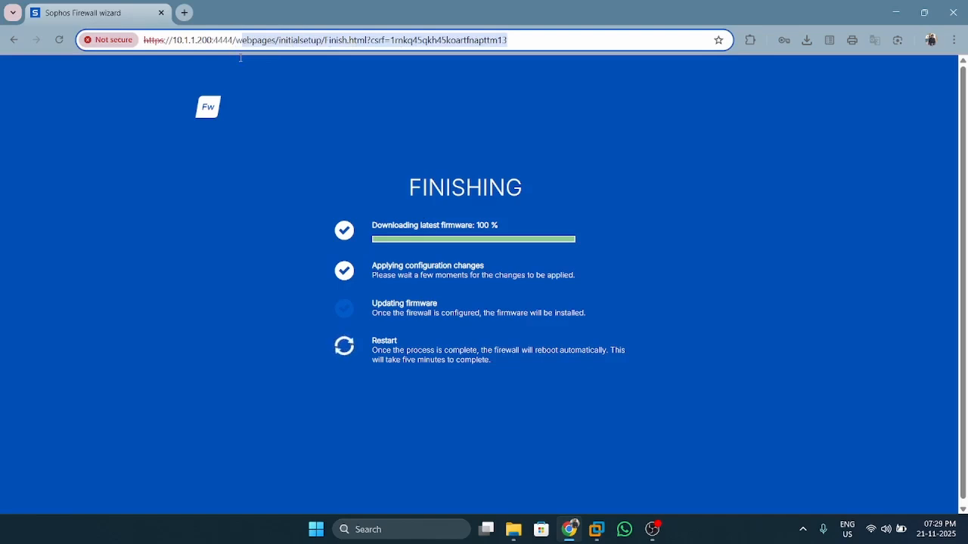
key(BackSpace)
key(BackSpace)
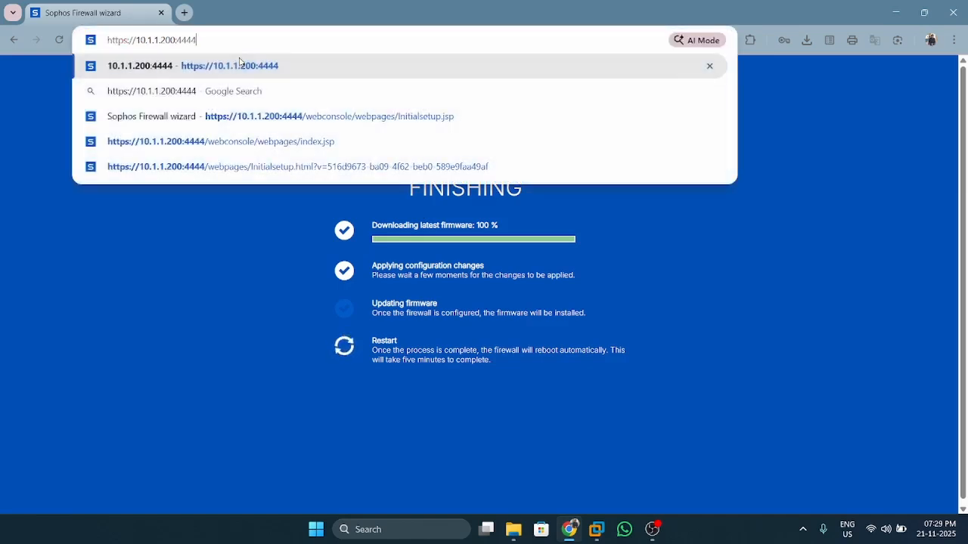
key(Return)
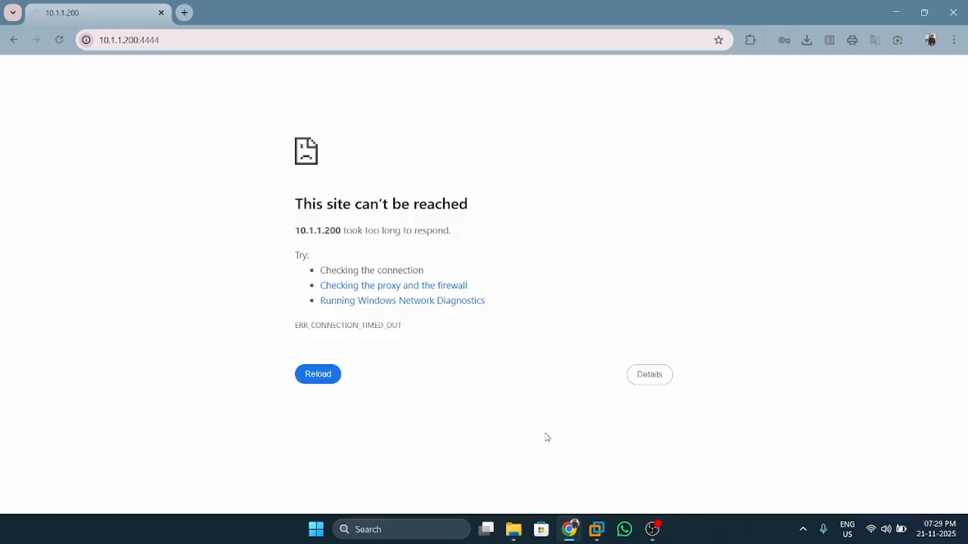
click(649, 376)
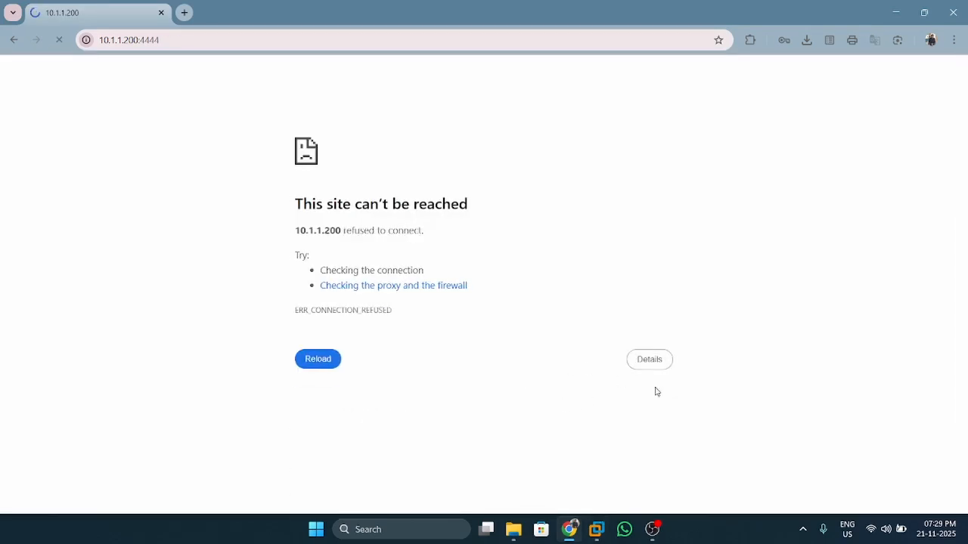
click(648, 533)
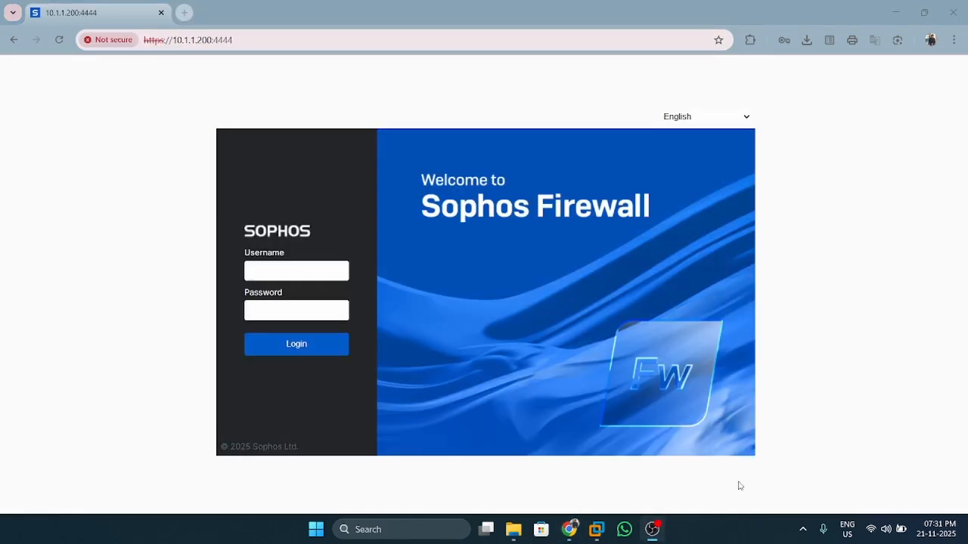
Sign in to the web admin with the administrator username and password
click(648, 533)
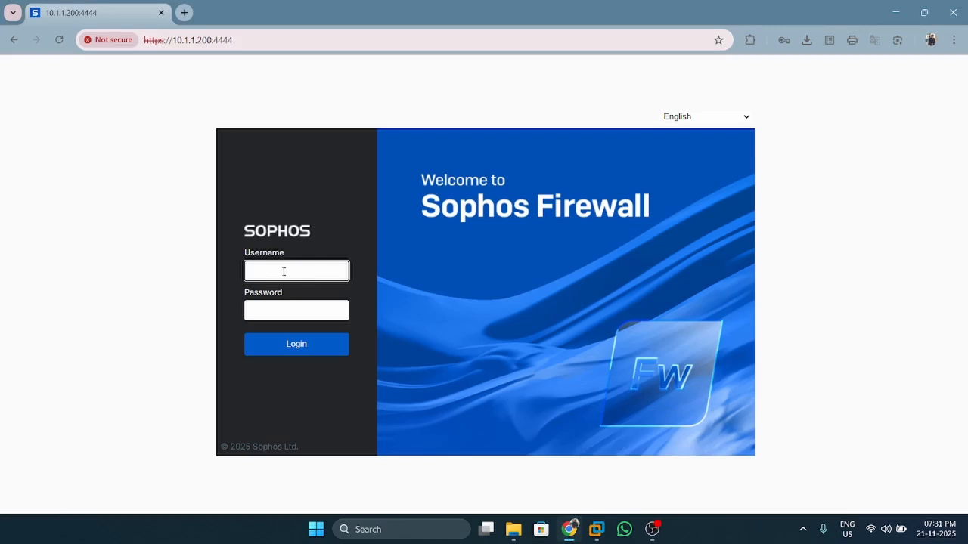
text(admin)
key(Tab)
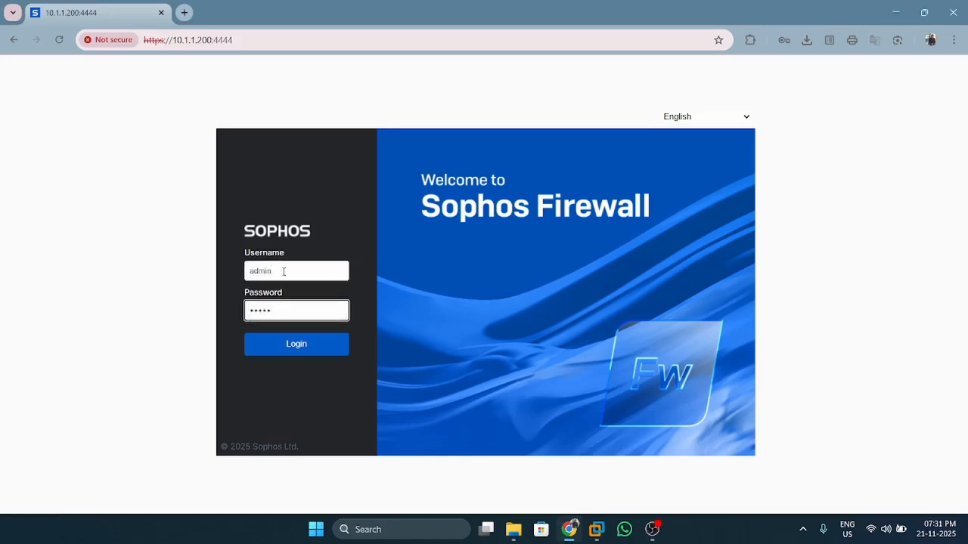
text(••)
click(285, 338)
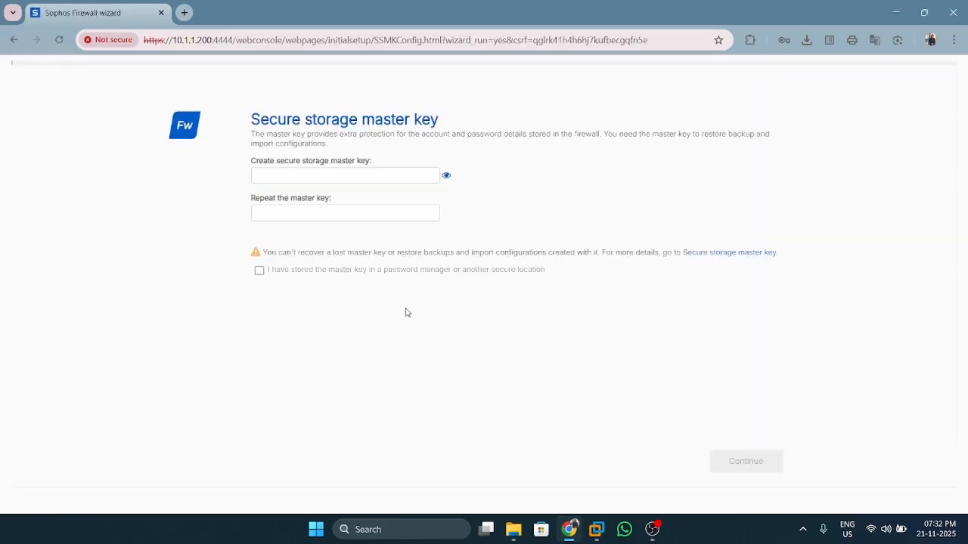
Enter the secure storage master key, confirm it is stored safely, and continue to Internet connection
click(337, 182)
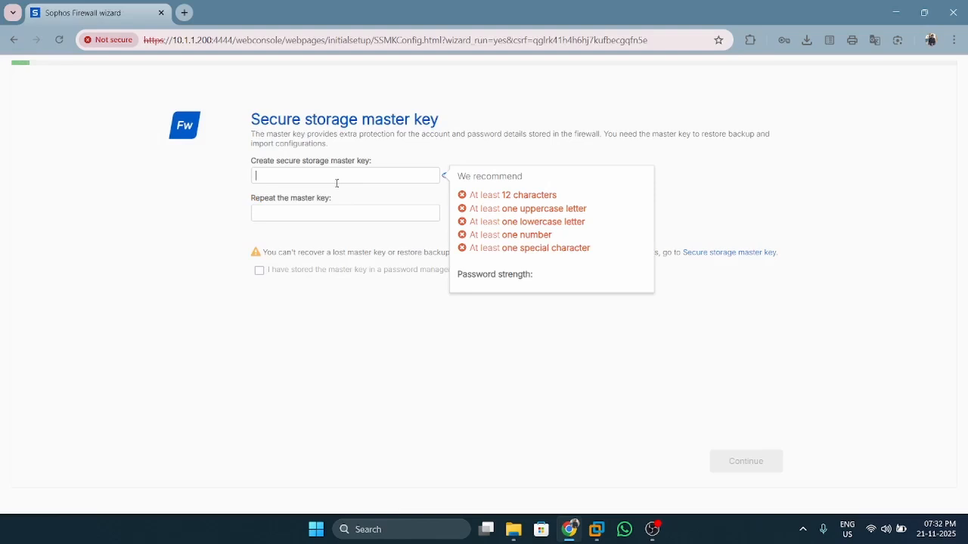
text(Adm)
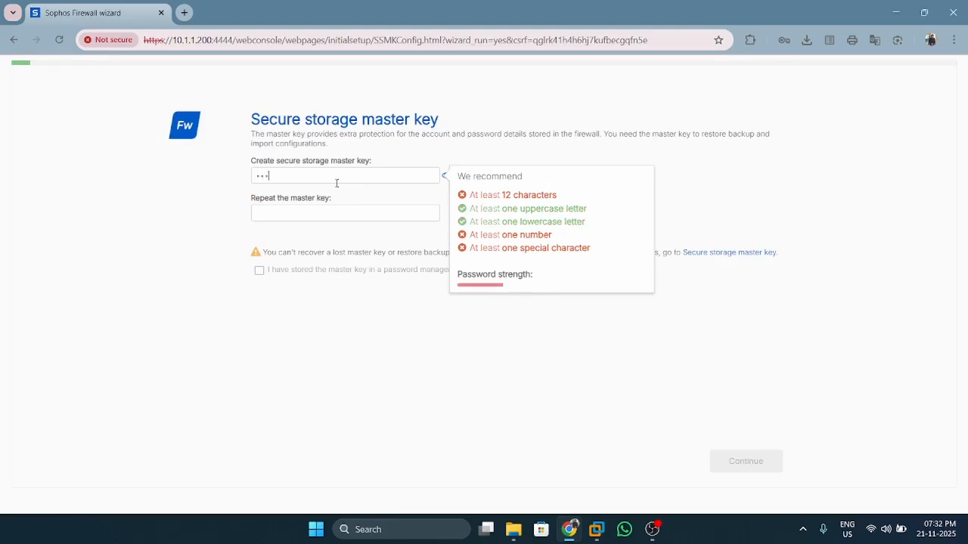
text(in@12)
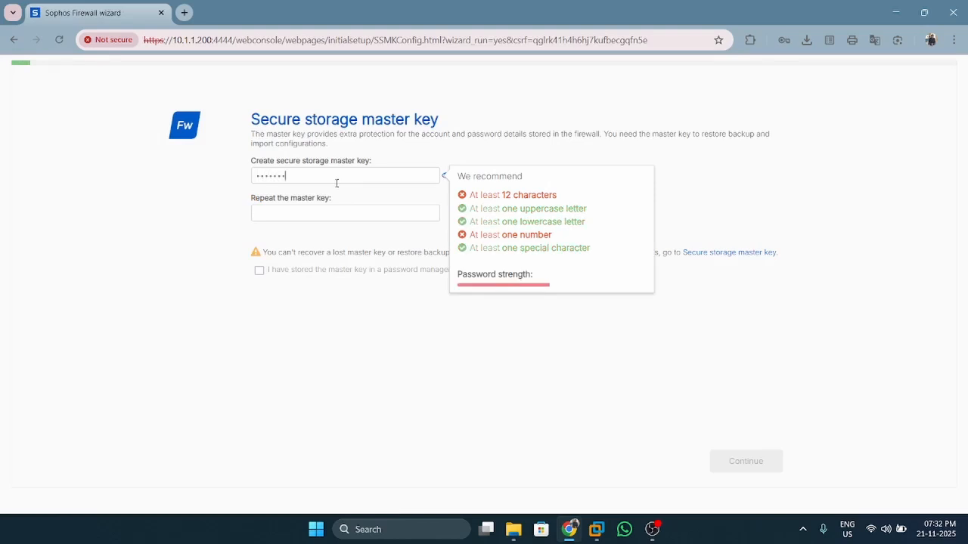
text(3456)
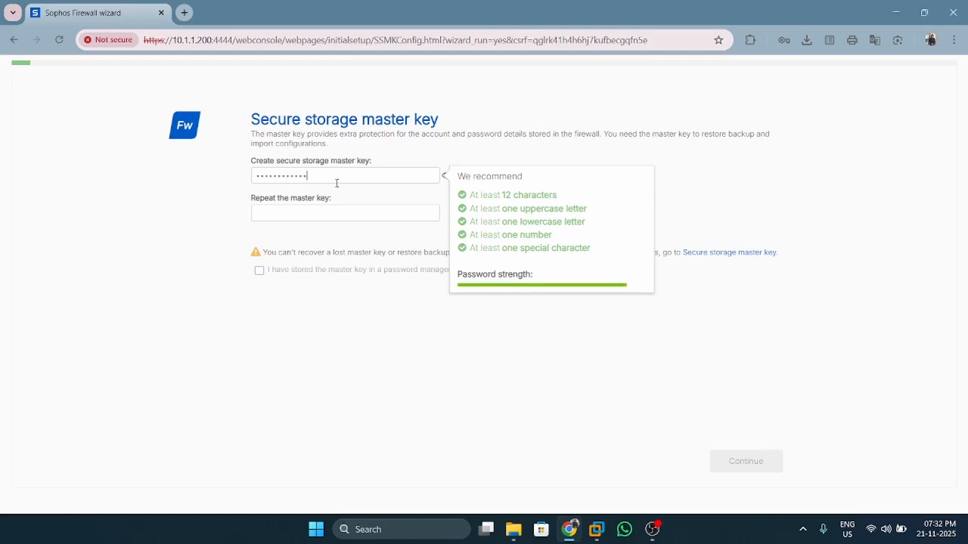
key(Tab)
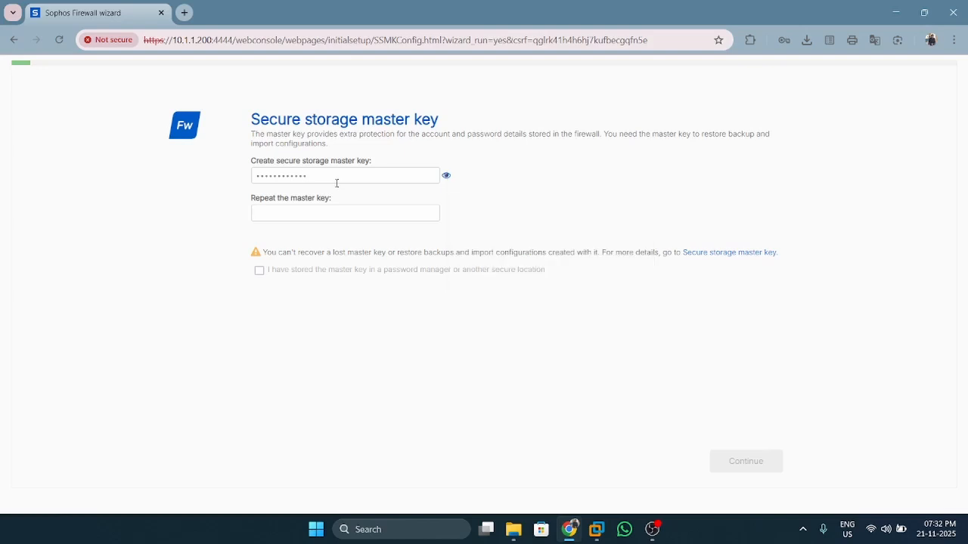
text(A56)
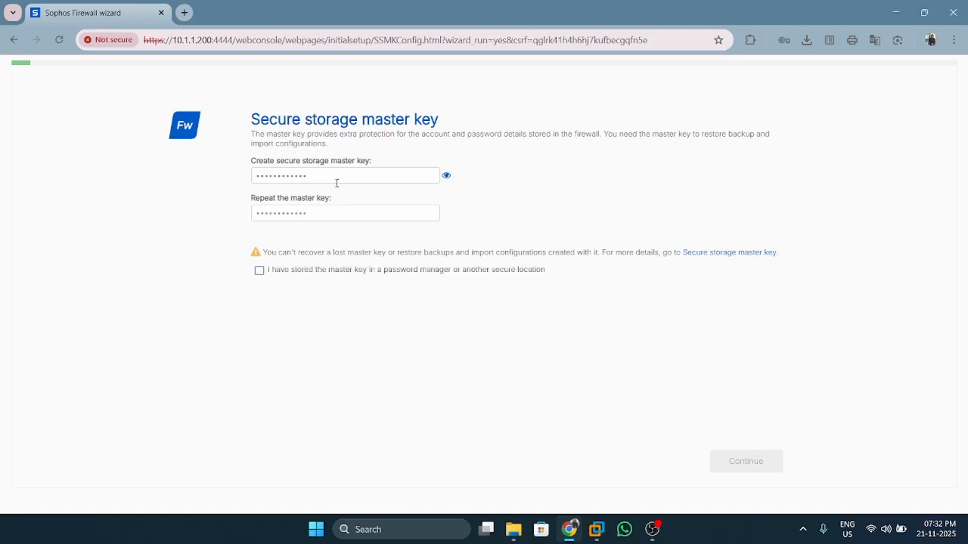
click(260, 271)
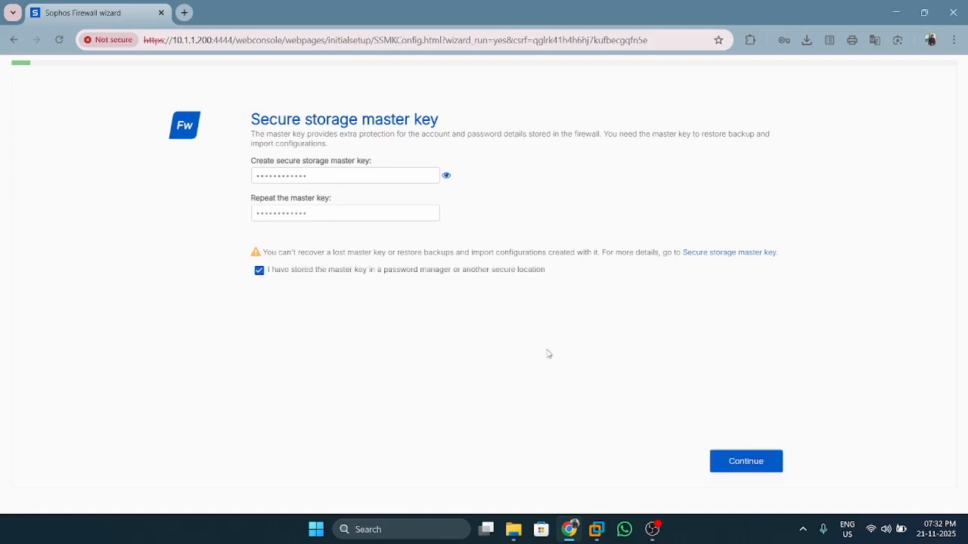
click(728, 462)
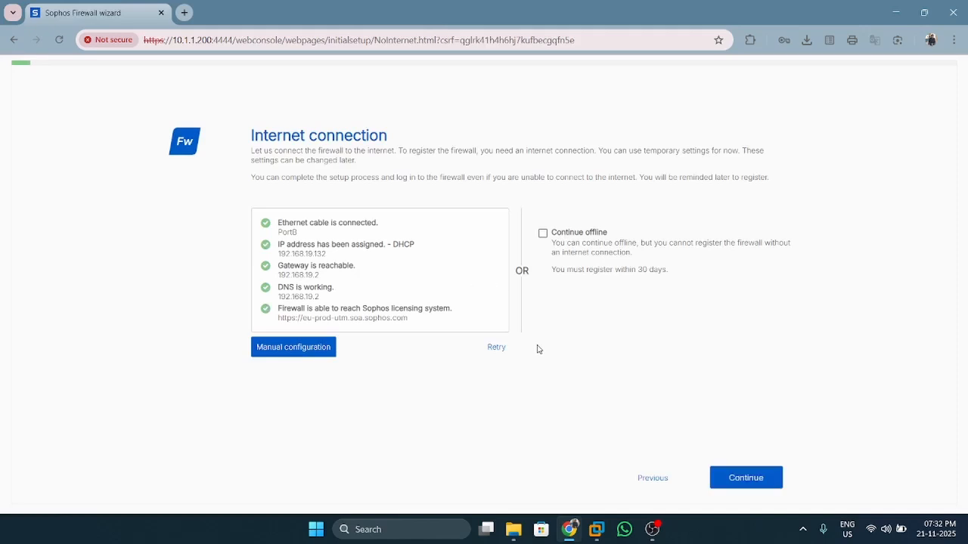
Retry the internet connectivity checks, then continue to the Name and time zone page
click(497, 351)
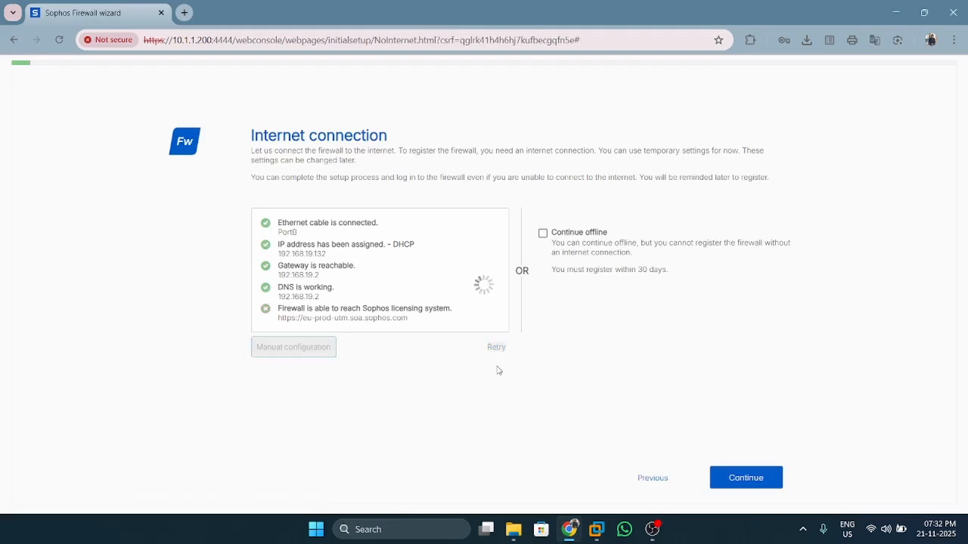
click(737, 485)
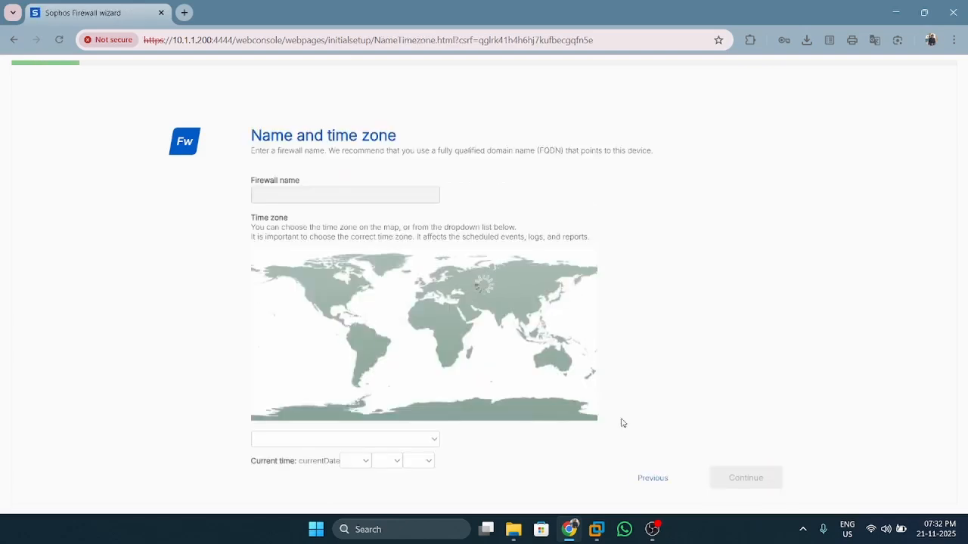
Set the time zone to Asia/Kolkata and the current time to 07:33 PM
click(499, 317)
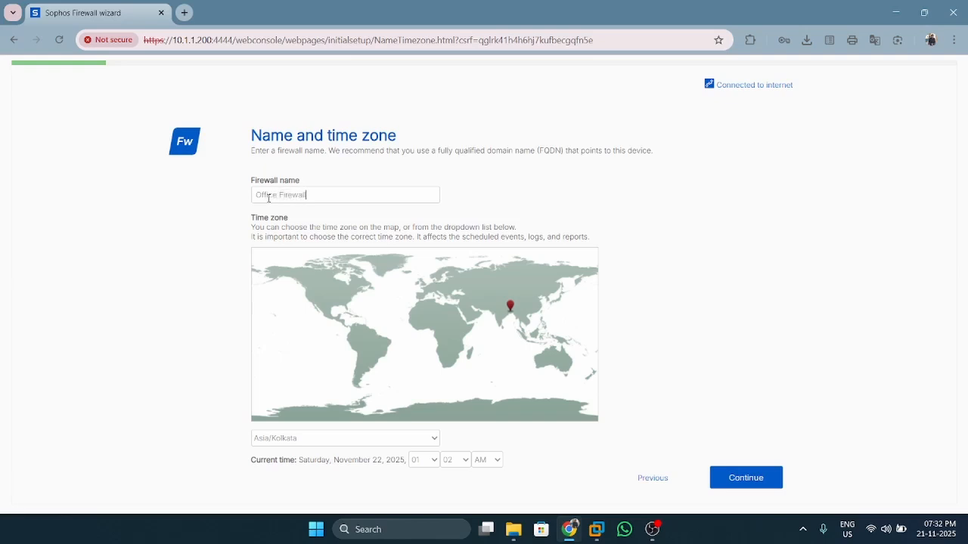
click(428, 460)
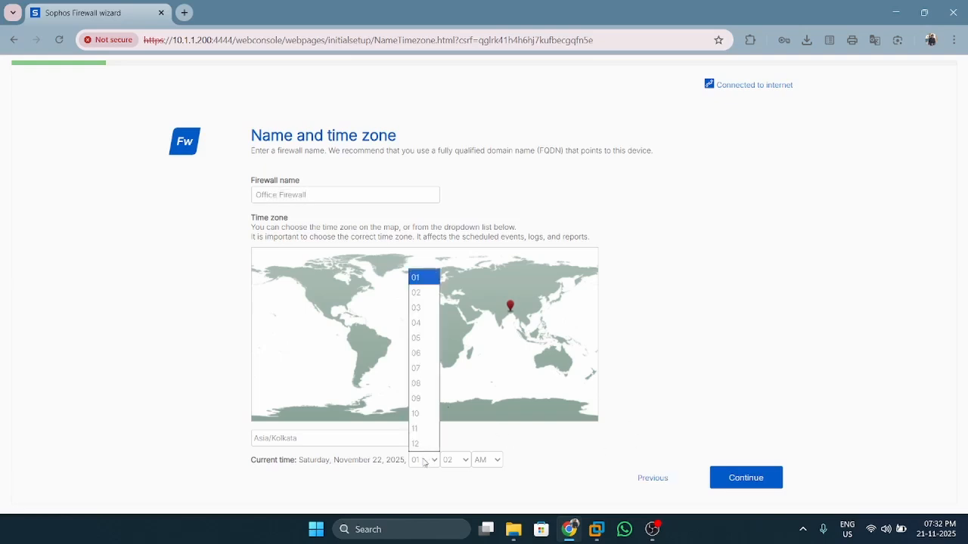
click(427, 368)
click(455, 460)
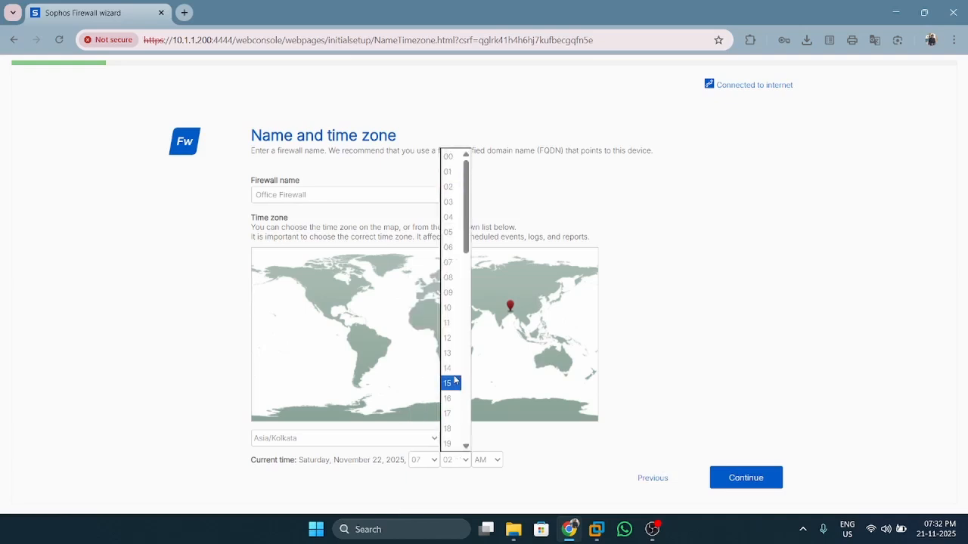
scroll(455, 380, down, 1)
scroll(455, 380, down, 2)
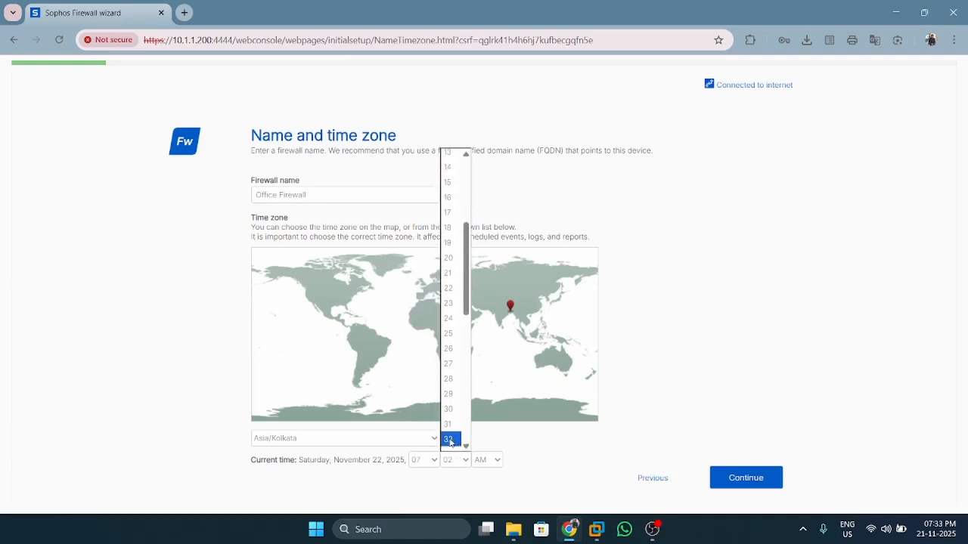
click(449, 440)
click(452, 460)
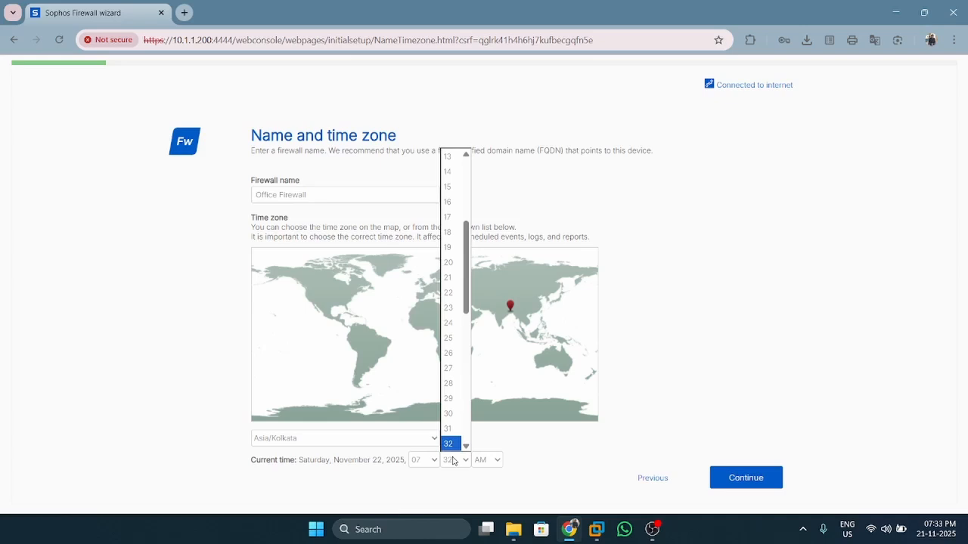
scroll(457, 294, down, 2)
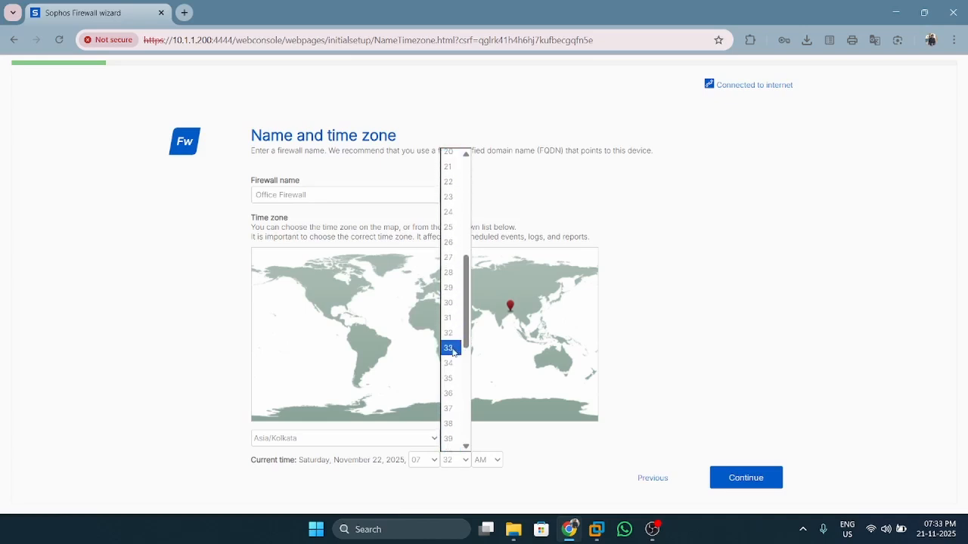
click(452, 348)
click(491, 459)
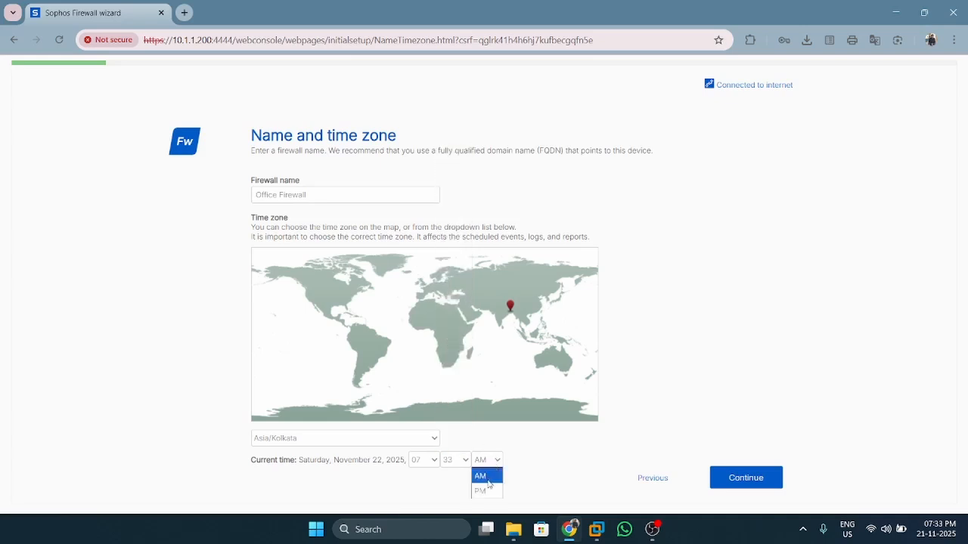
click(489, 492)
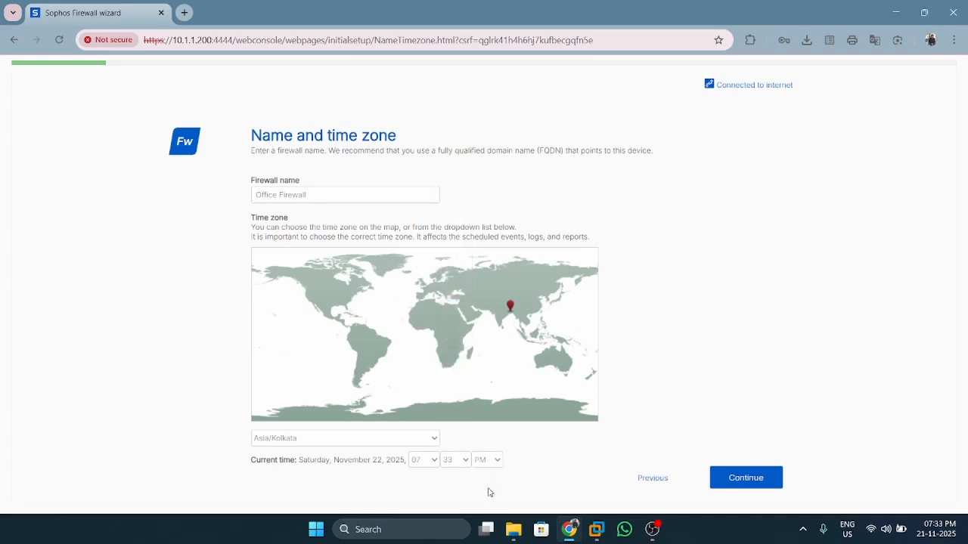
Clear the invalid firewall name alert so the firewall is Office-Firewall, and continue to registration
click(727, 485)
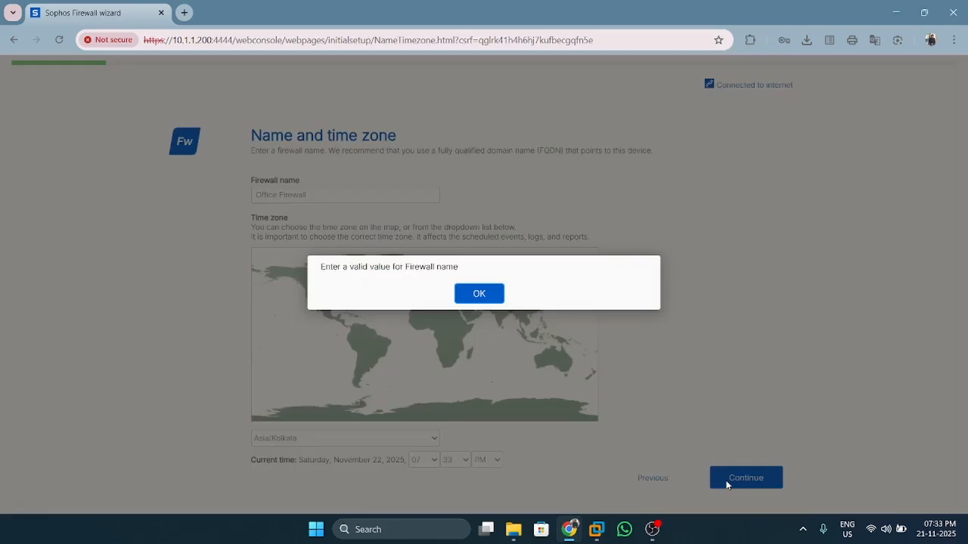
click(476, 295)
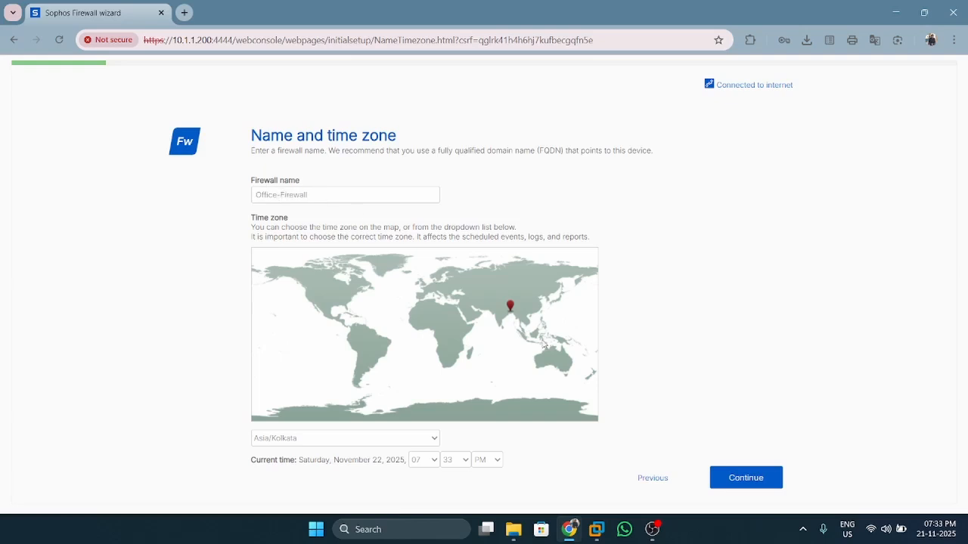
click(732, 479)
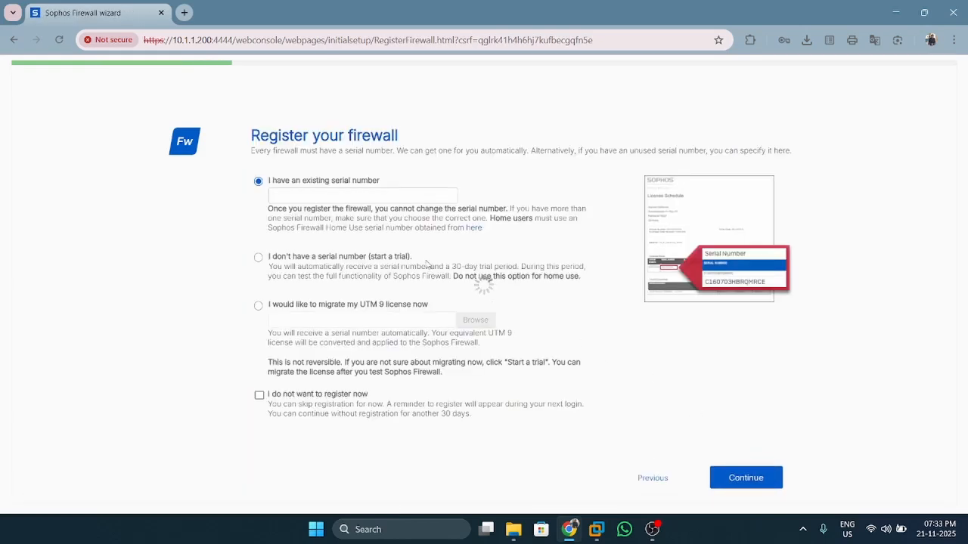
Select 'I don't have a serial number (start a trial)' and continue
click(258, 258)
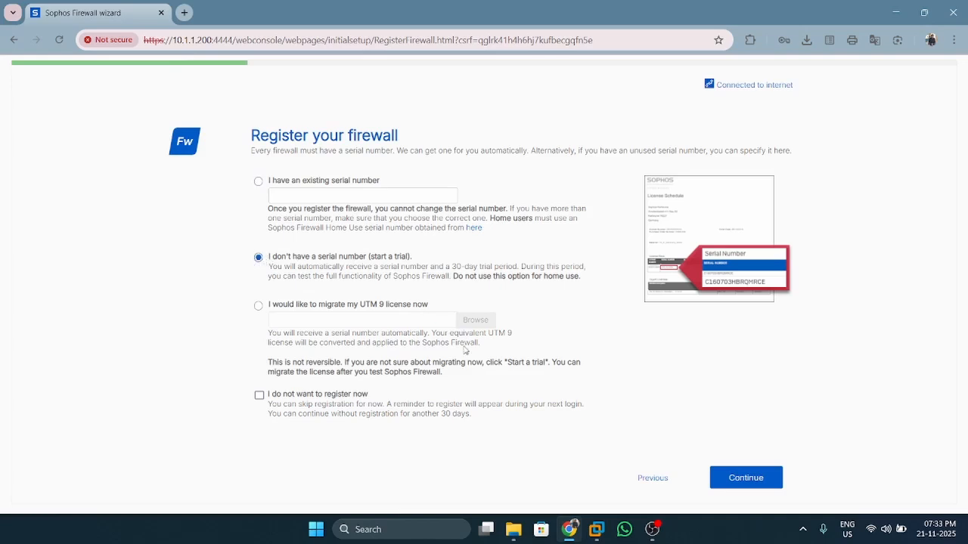
click(749, 487)
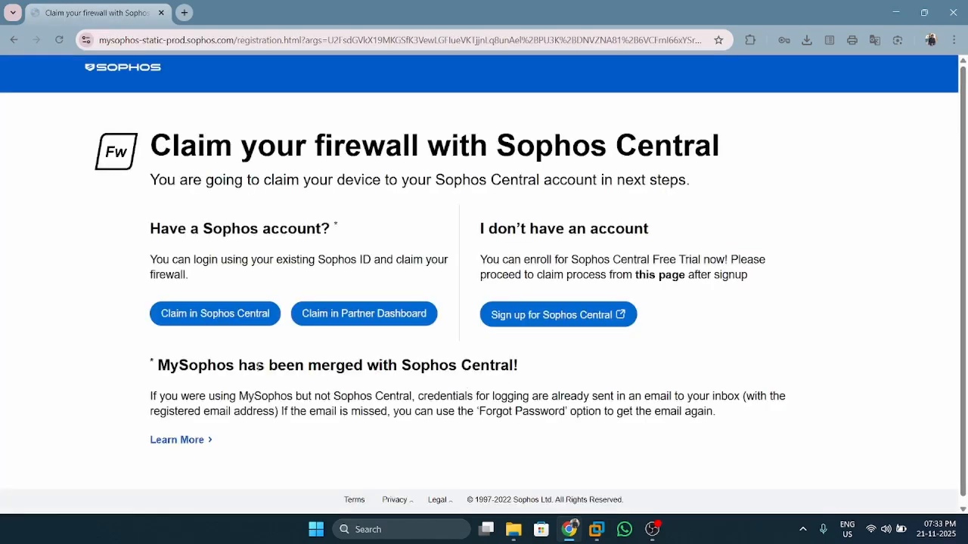
Scroll the Sophos Central claim page, then swipe back to the Register your firewall step
scroll(260, 367, down, 1)
scroll(241, 344, up, 1)
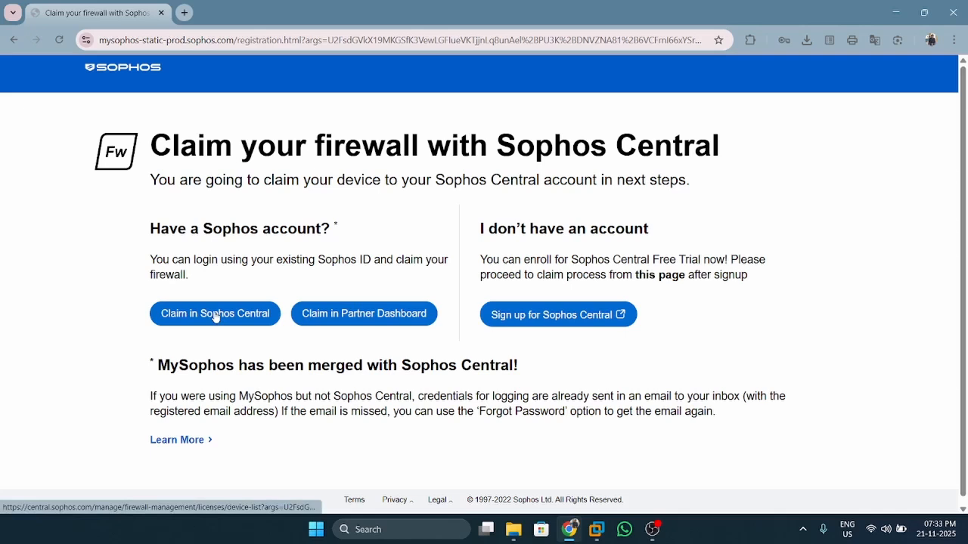
scroll(291, 347, down, 1)
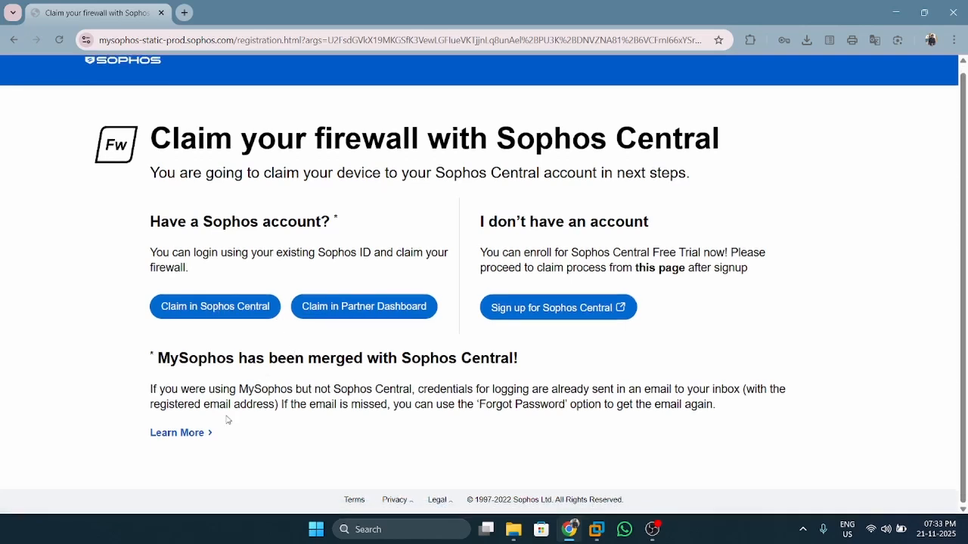
scroll(227, 420, left, 5)
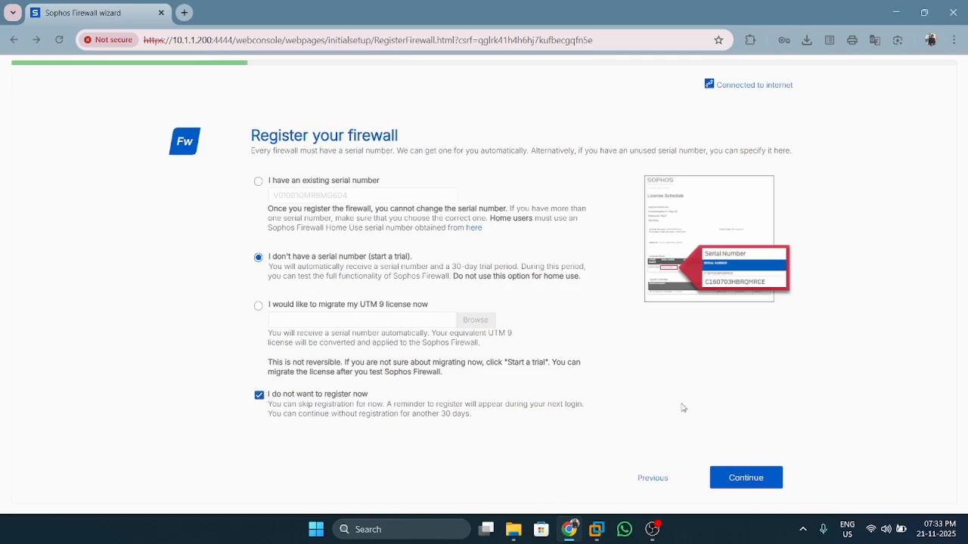
Continue past registration, review Basic setup is complete, and skip to the Configuration summary
click(759, 488)
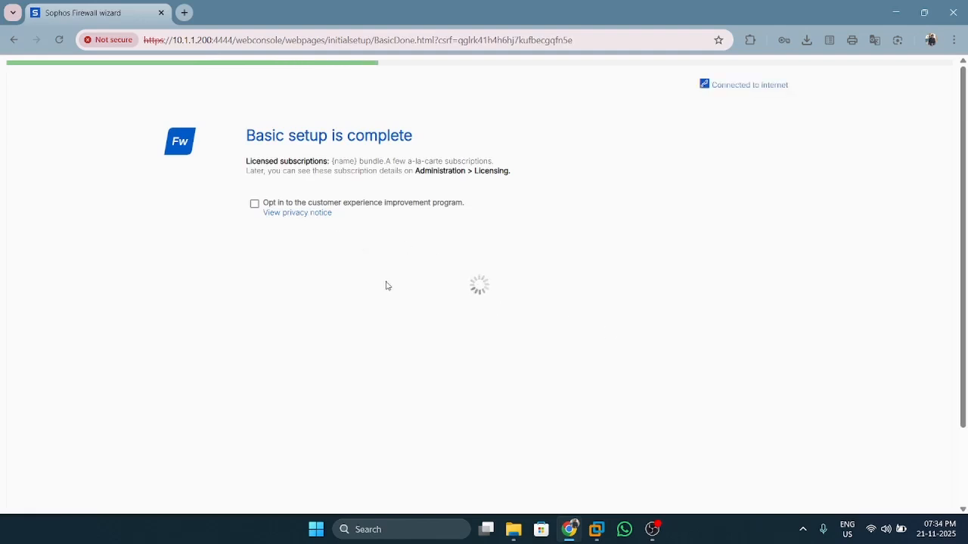
scroll(530, 375, down, 1)
scroll(530, 375, up, 1)
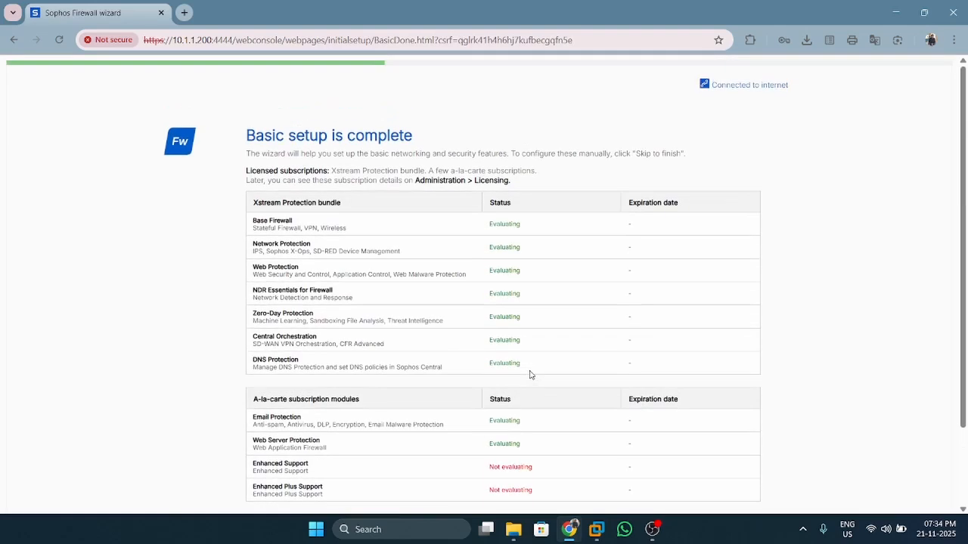
scroll(530, 375, down, 1)
scroll(530, 375, up, 1)
scroll(530, 375, down, 1)
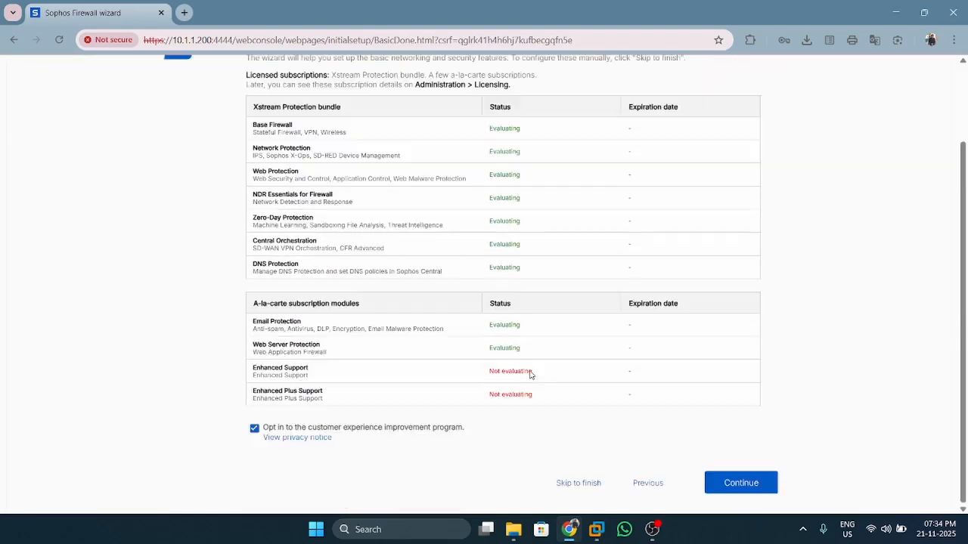
click(582, 485)
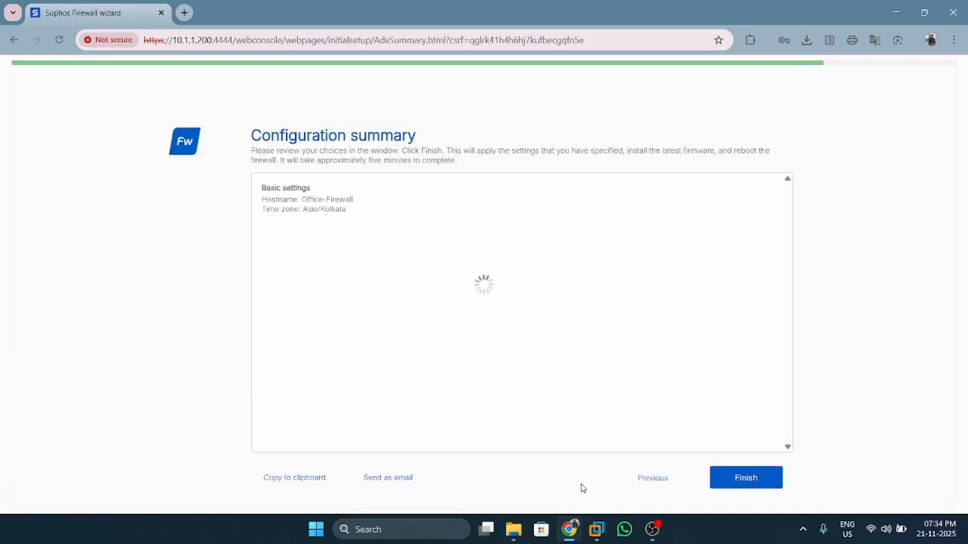
Finish the Configuration summary and wait for the firewall to reboot to its login page
click(737, 480)
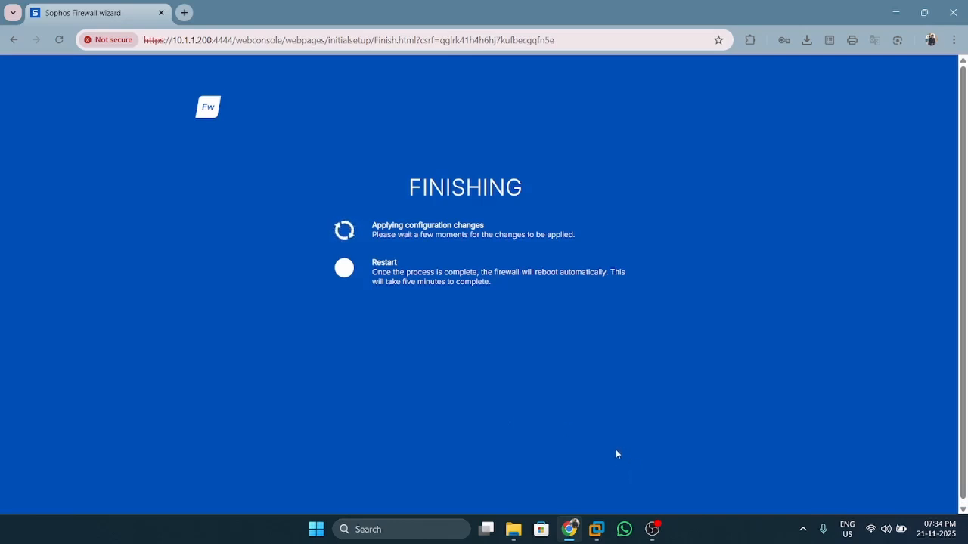
mouse_move(644, 522)
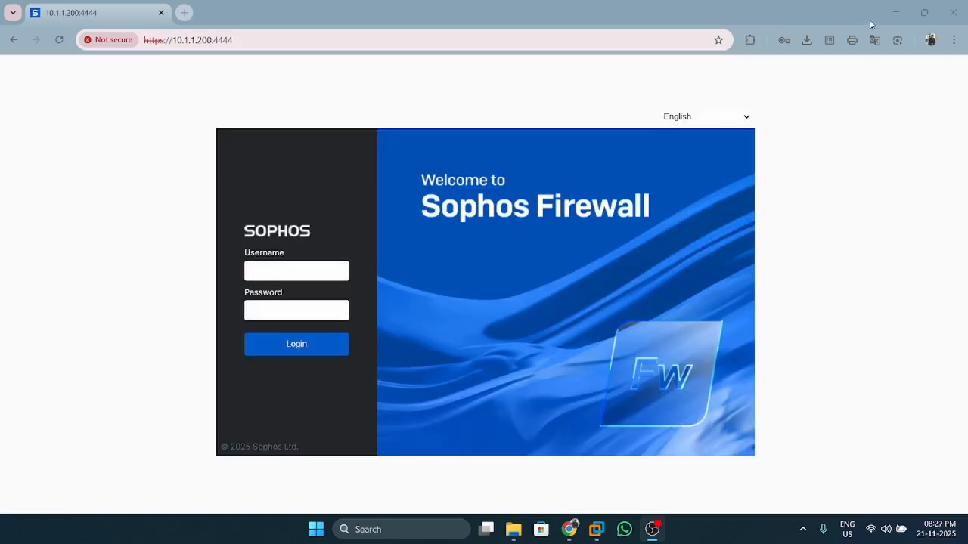
Sign in to the firewall admin console as admin with the administrator password
click(892, 13)
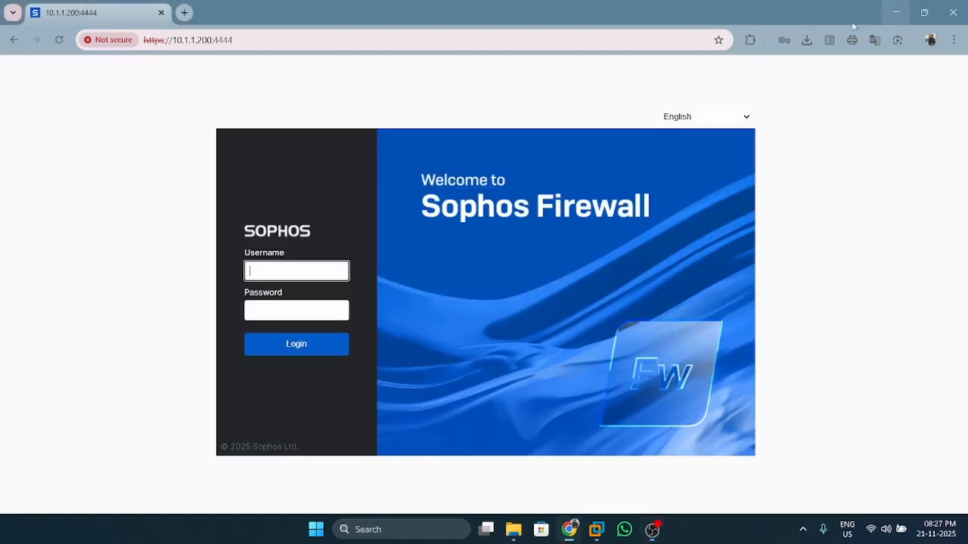
click(284, 258)
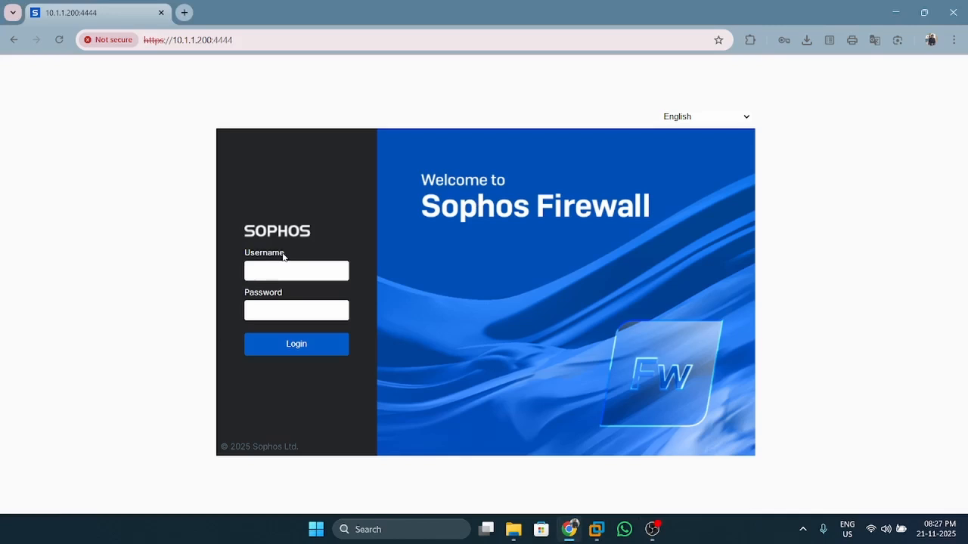
click(277, 273)
text(adm)
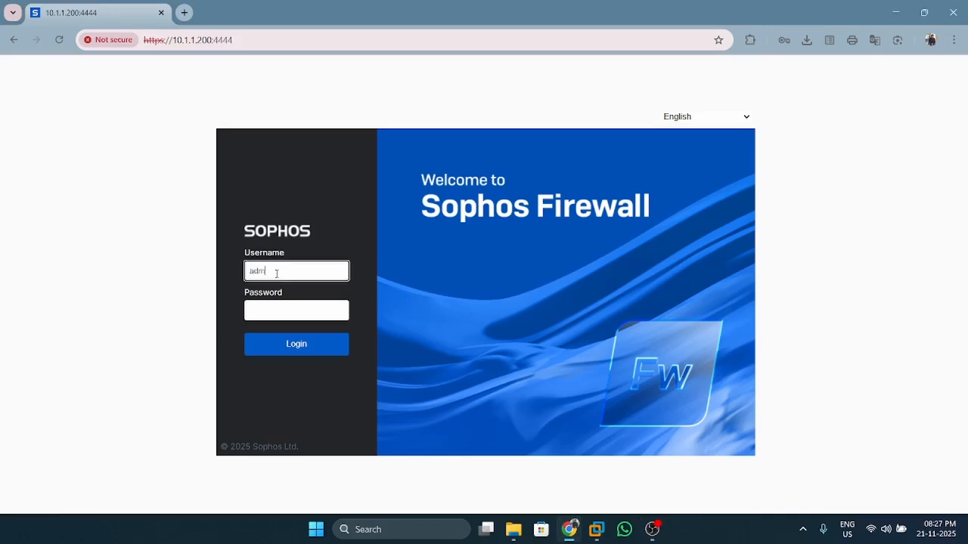
text(in)
key(Tab)
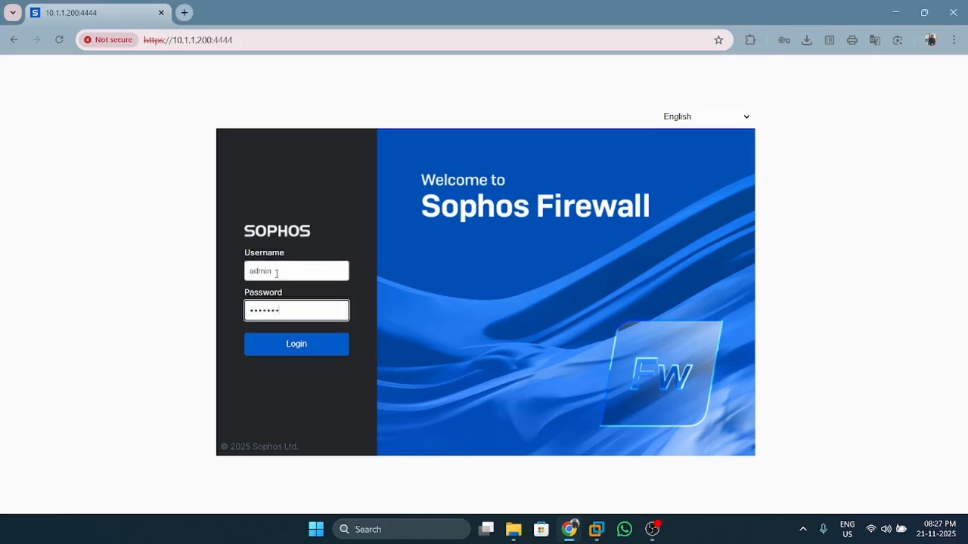
click(289, 349)
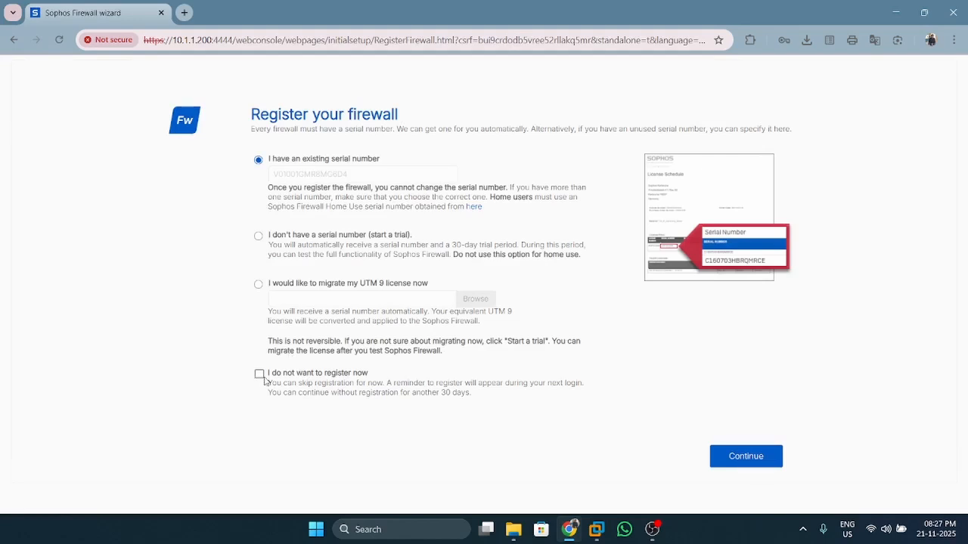
Skip registration by choosing 'start a trial' and 'I do not want to register now', then continue
click(259, 374)
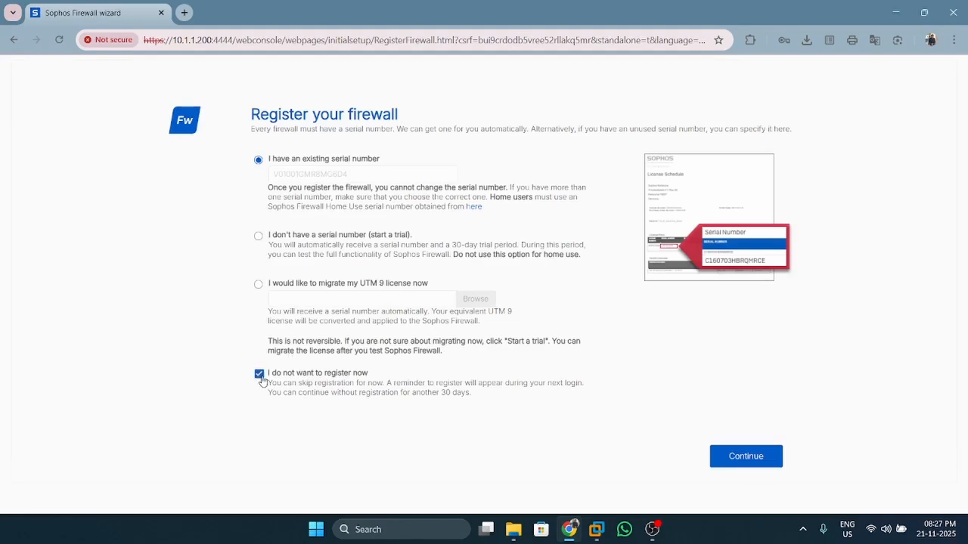
click(258, 237)
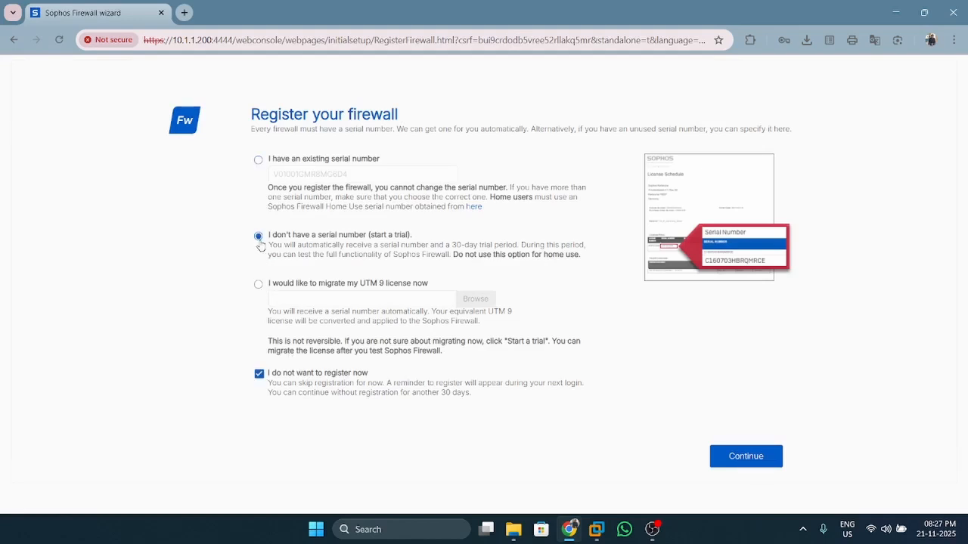
click(730, 452)
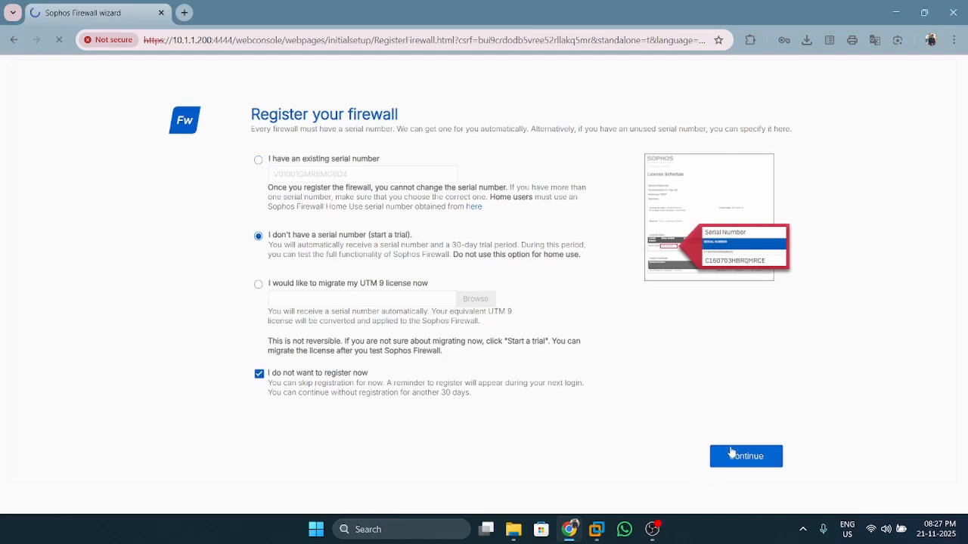
click(655, 537)
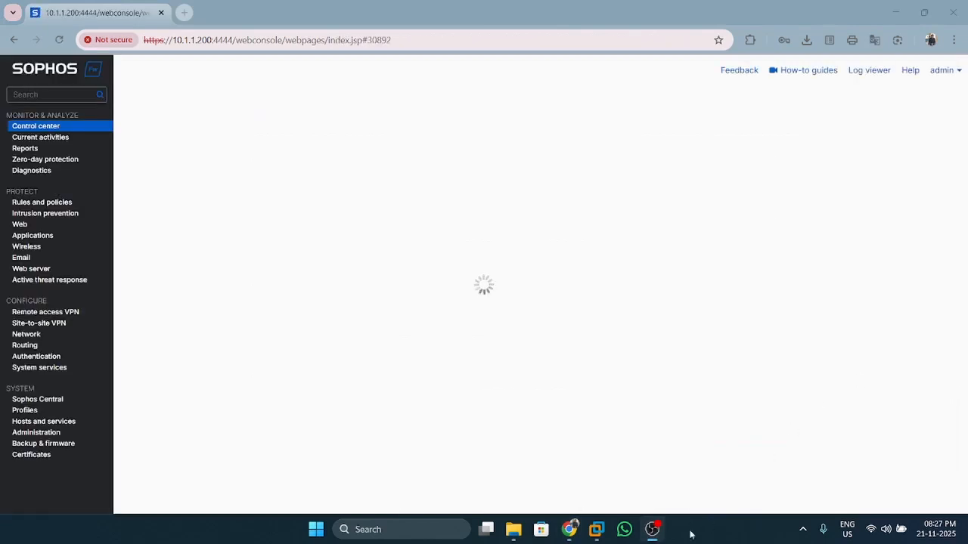
Open Sophos Assistant, view the Sophos Central setup page, then close the assistant
click(652, 539)
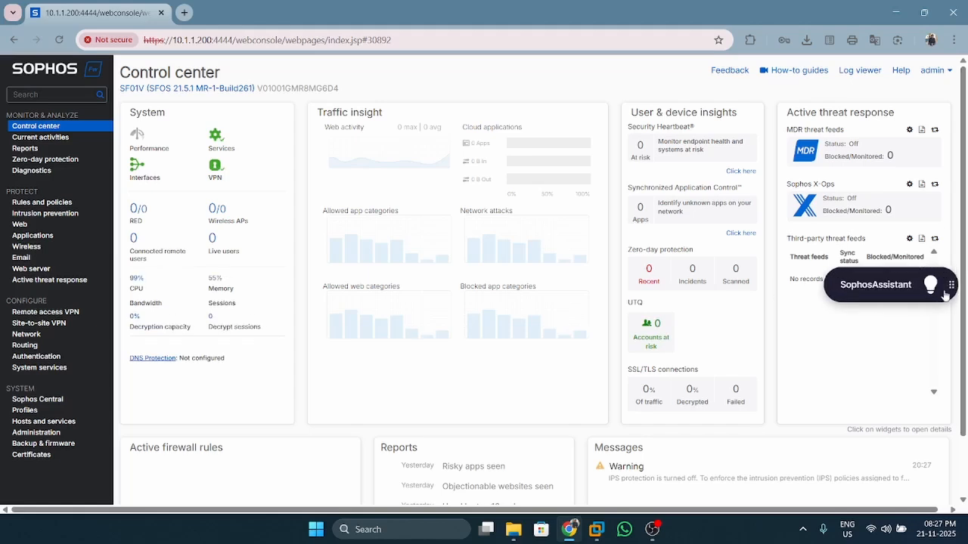
click(917, 291)
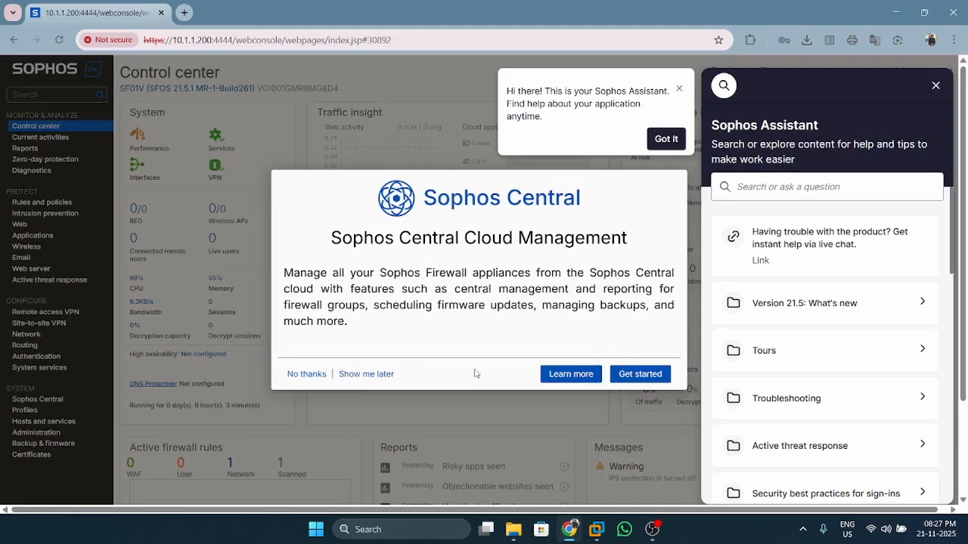
click(620, 377)
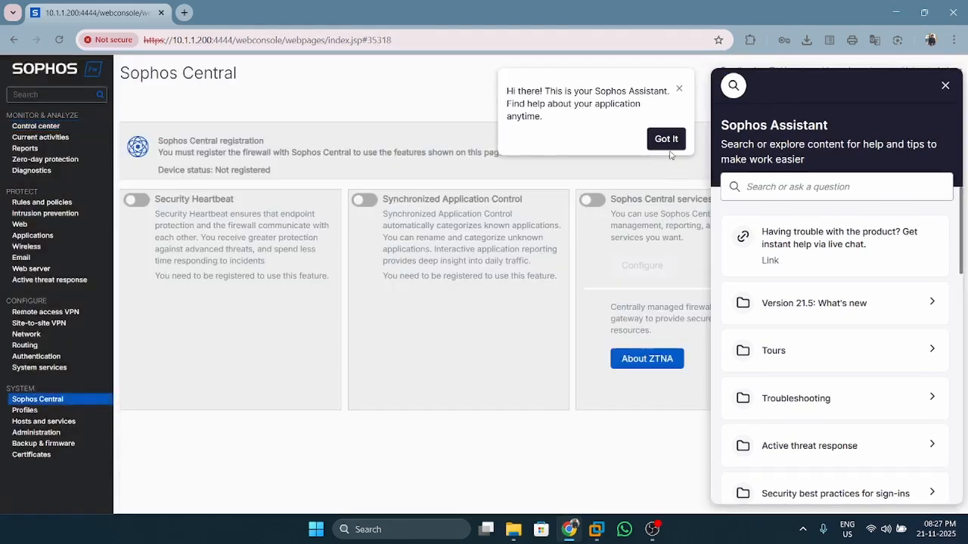
click(669, 143)
click(944, 87)
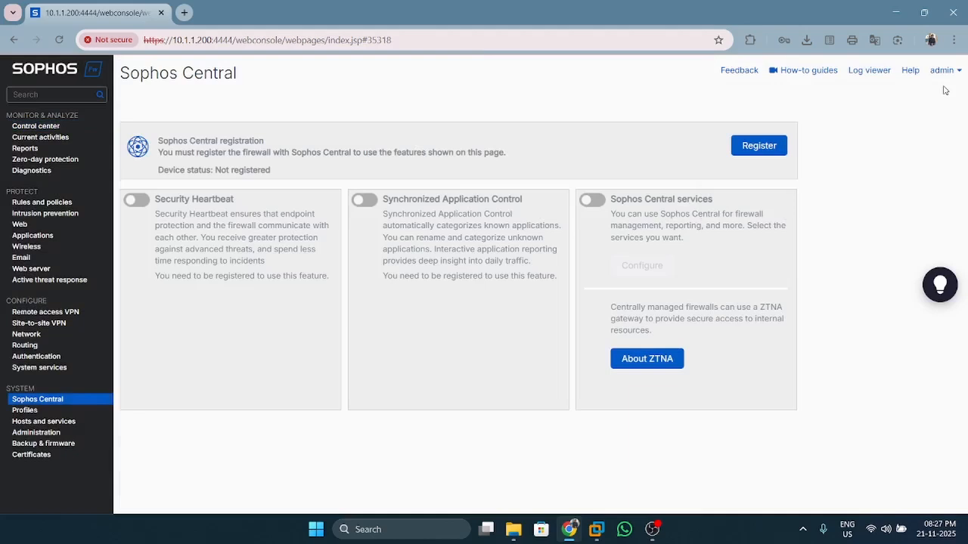
Browse Certificates, Certificate authorities, revocation lists and schedule Profiles, then return to Control center
click(30, 456)
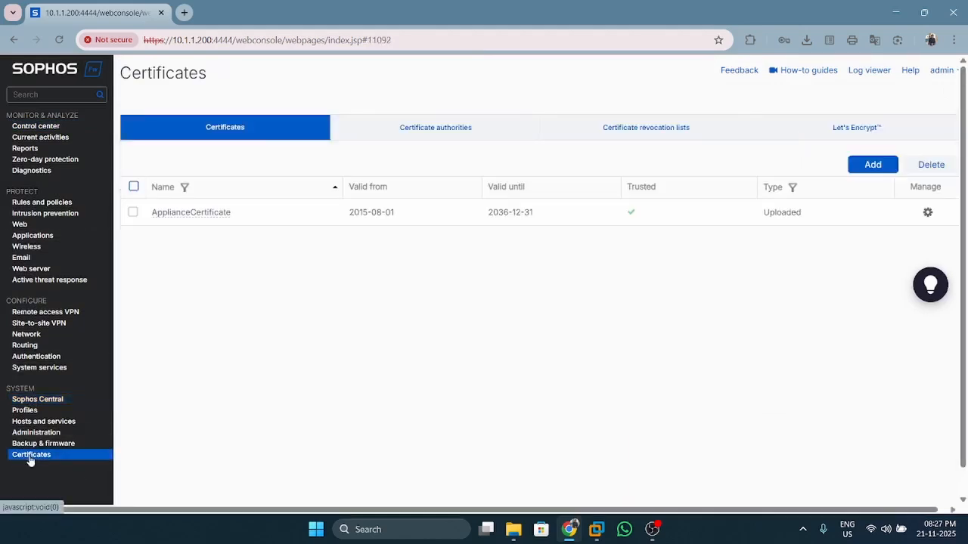
click(432, 127)
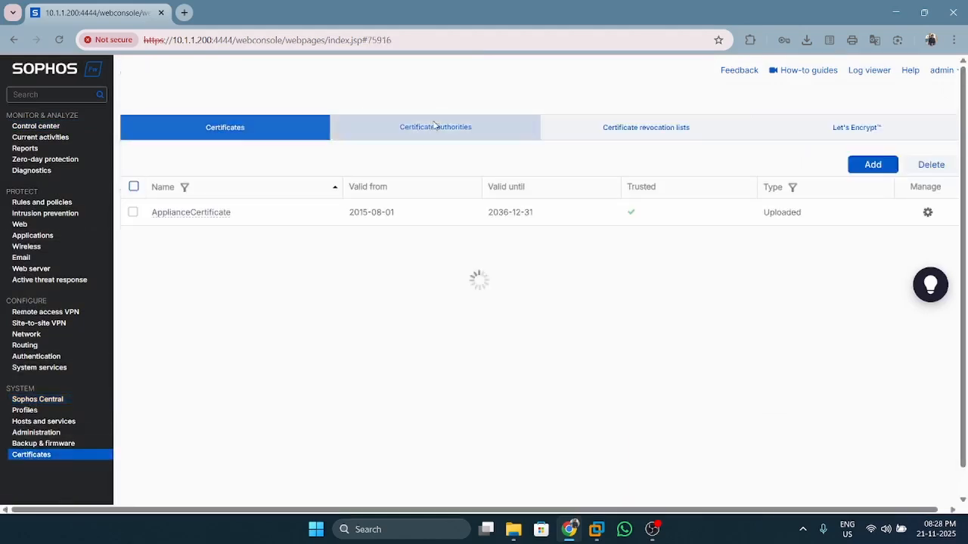
click(626, 130)
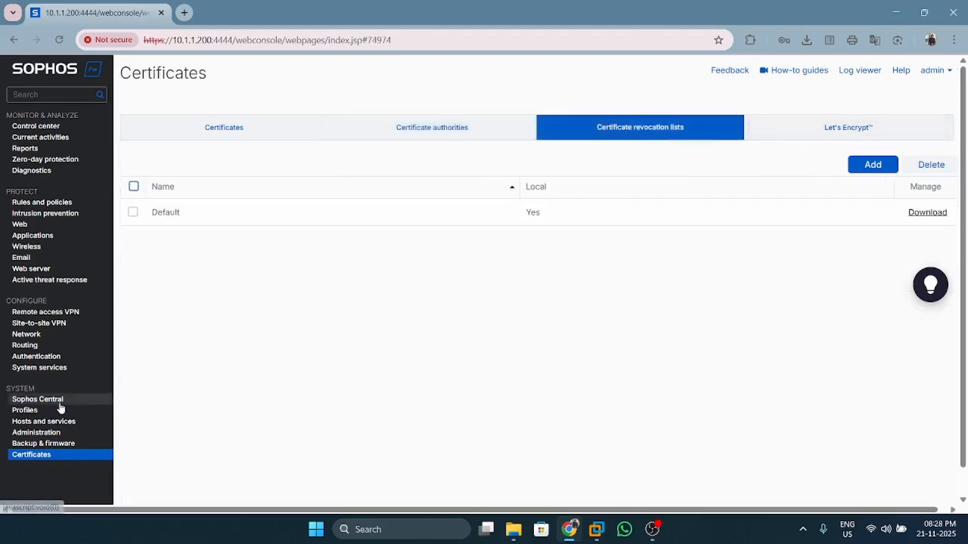
click(58, 414)
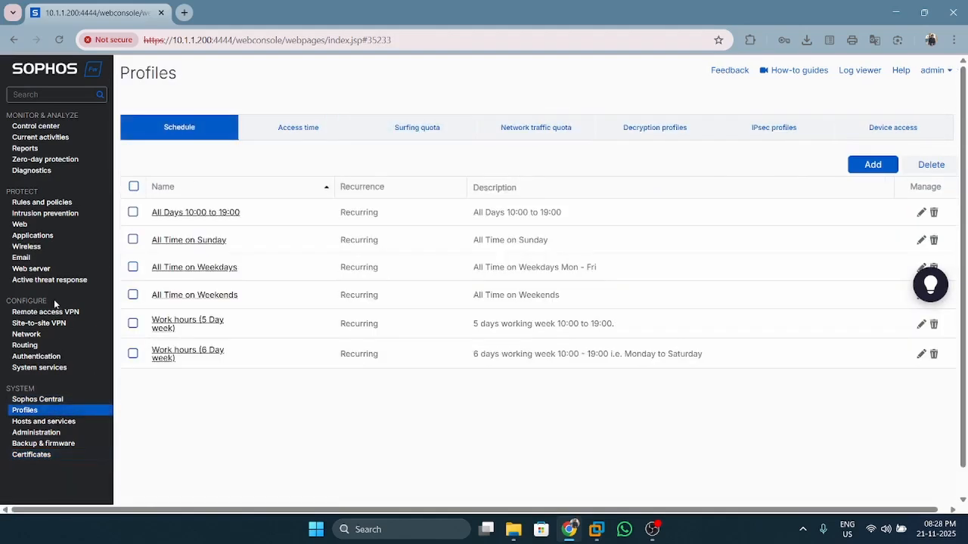
click(42, 130)
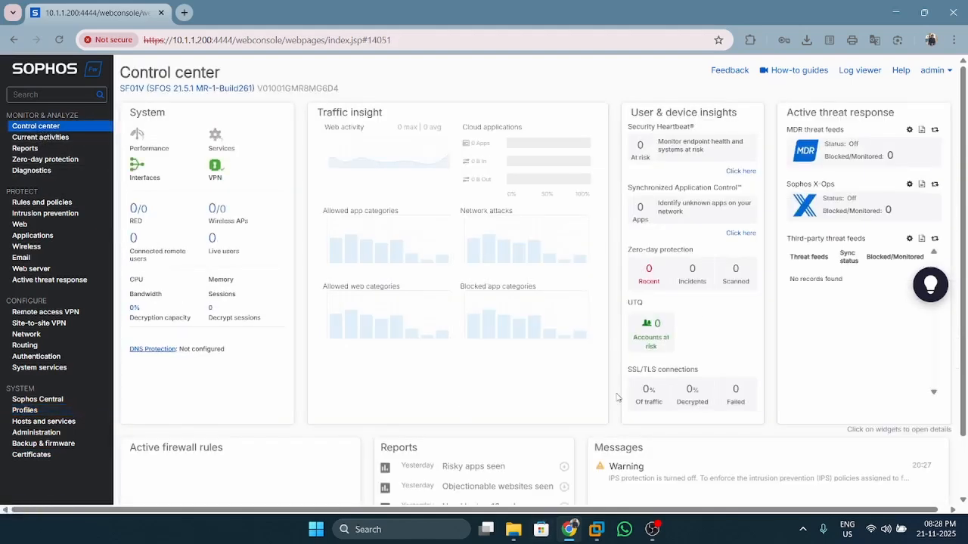
Decline the Sophos Central cloud management offer from the admin menu and close the popup
click(938, 74)
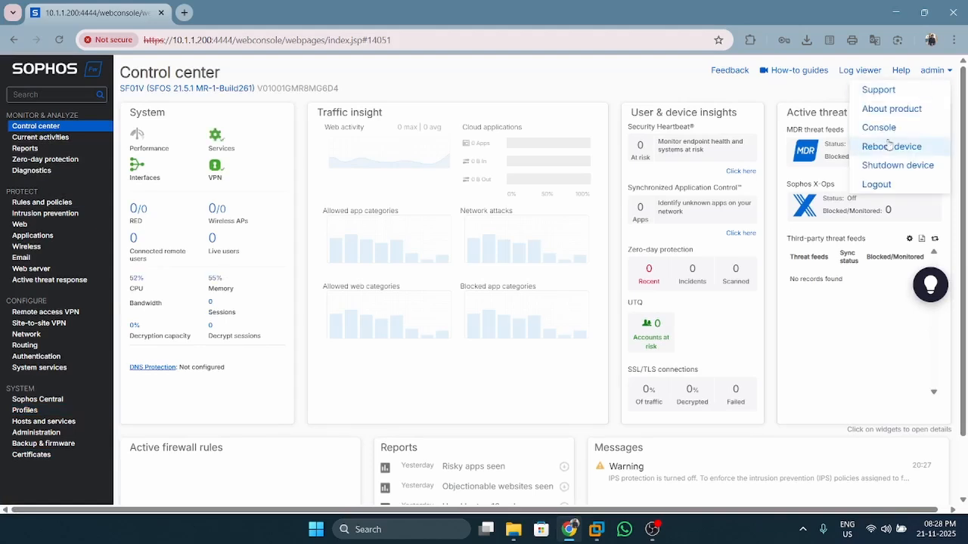
click(886, 162)
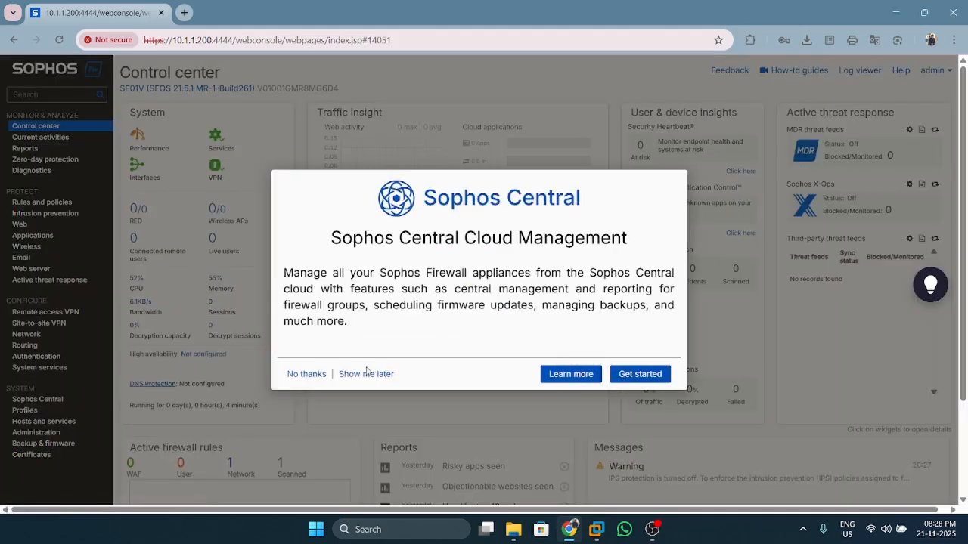
click(307, 374)
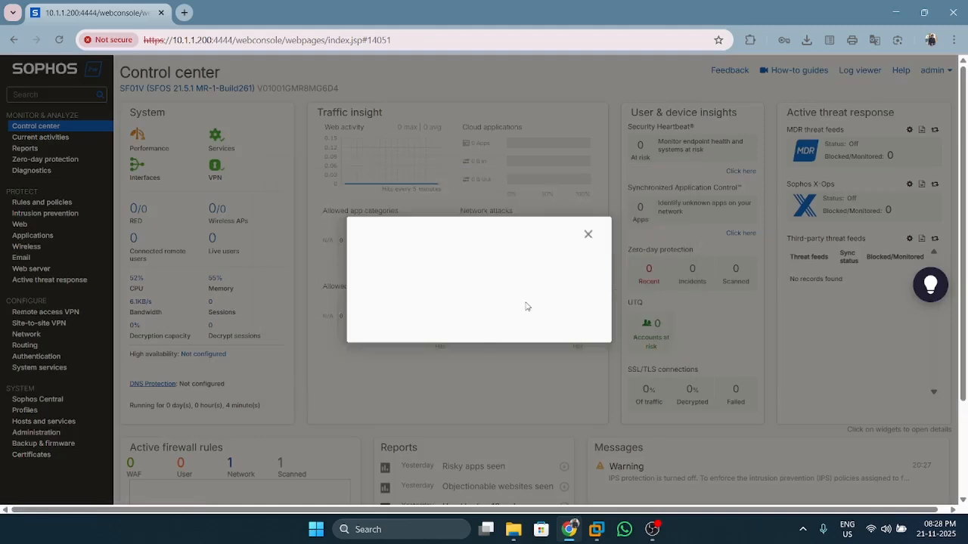
click(587, 236)
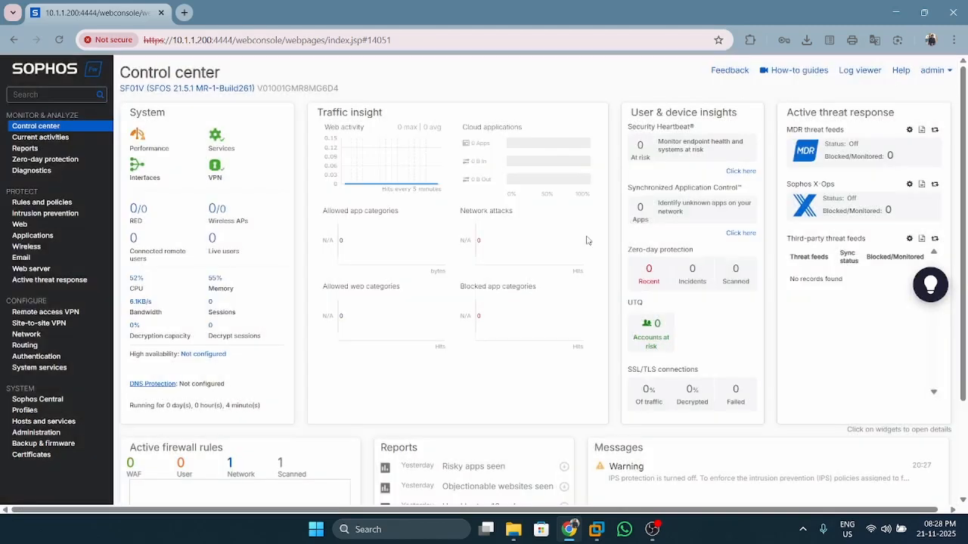
Browse Reports, Zero-day protection, Web, Applications, Email and Wireless, ending on Network interfaces
click(29, 150)
click(30, 160)
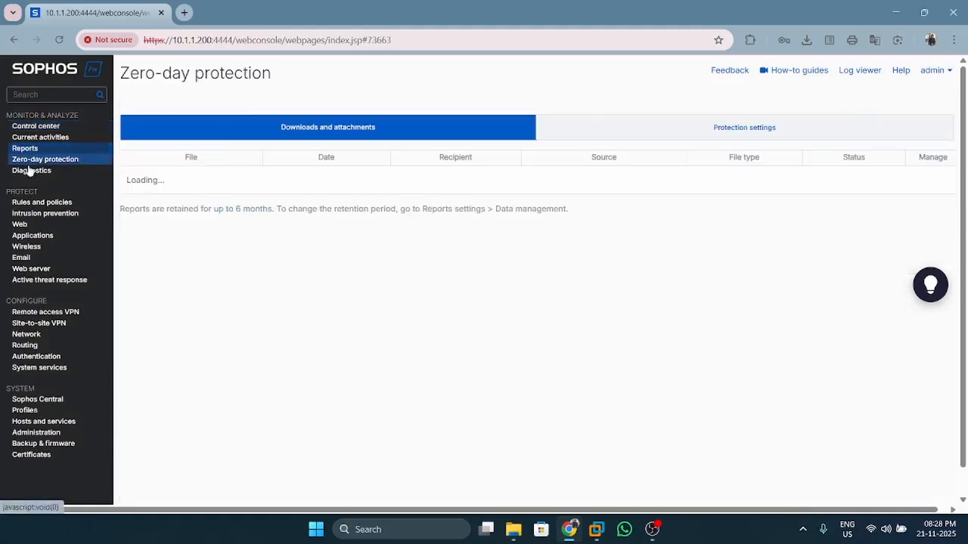
click(23, 225)
click(29, 235)
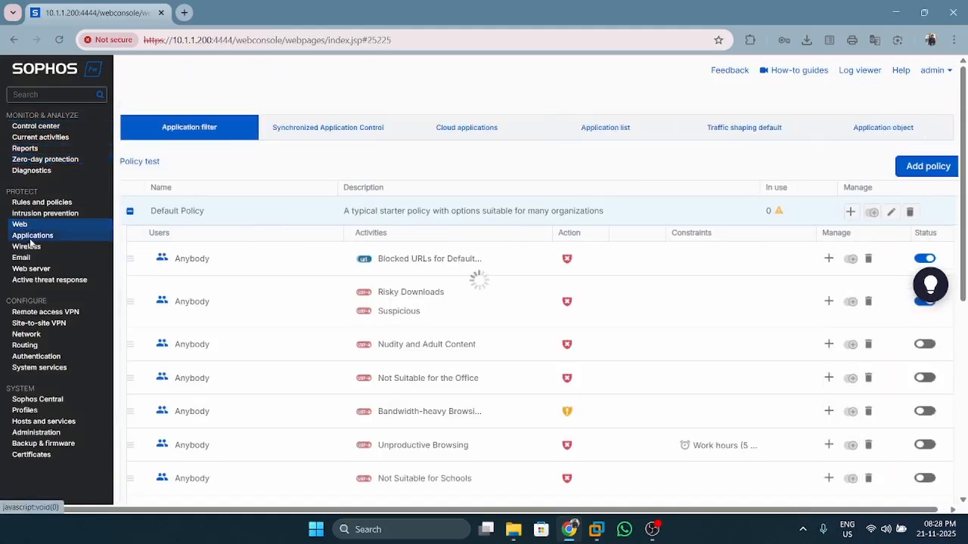
click(28, 259)
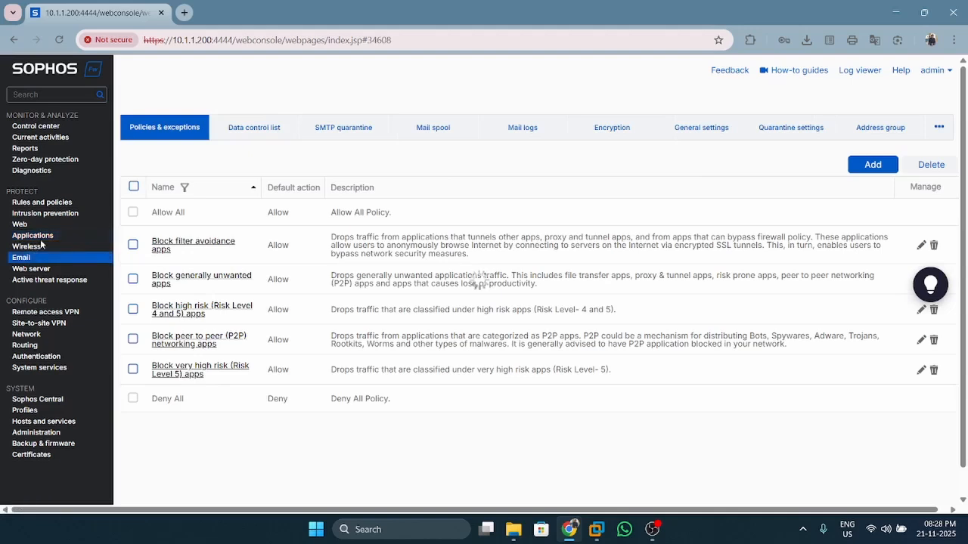
click(41, 247)
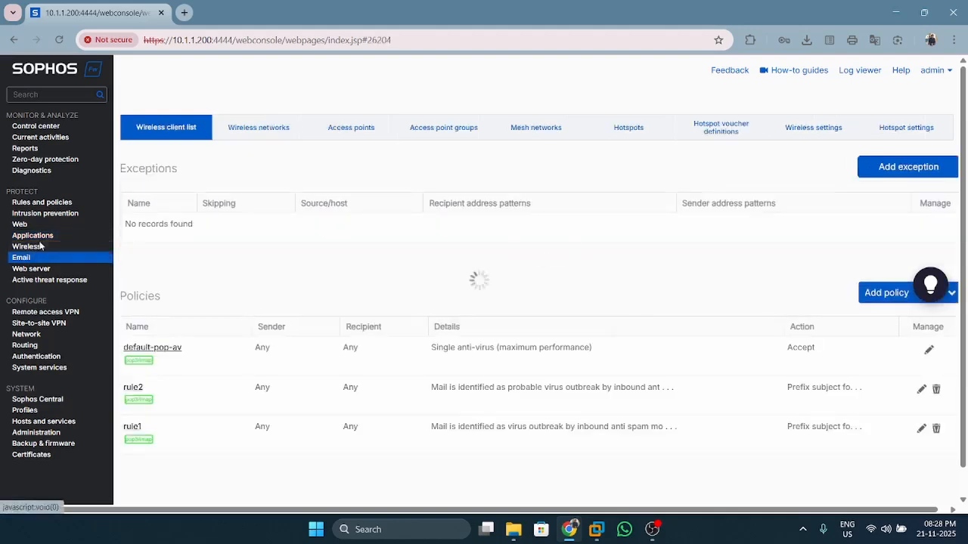
click(80, 335)
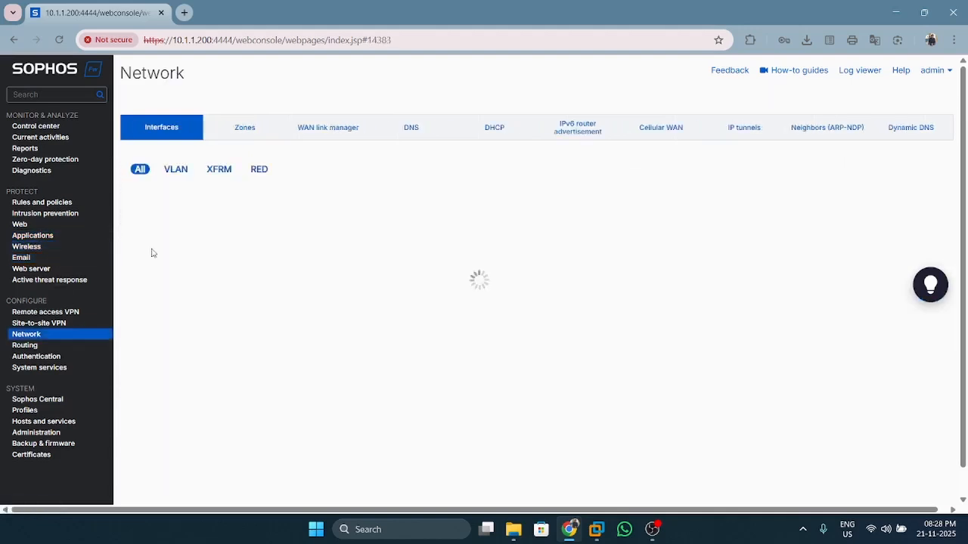